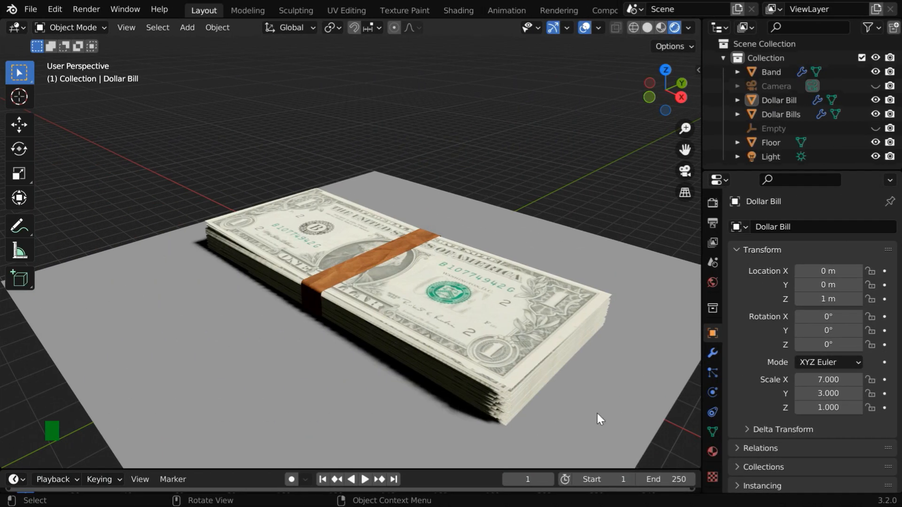
Start a new file and delete the default cube from the scene
mouse_move(596, 413)
middle_down()
mouse_move(559, 414)
mouse_move(609, 409)
mouse_move(584, 404)
middle_up()
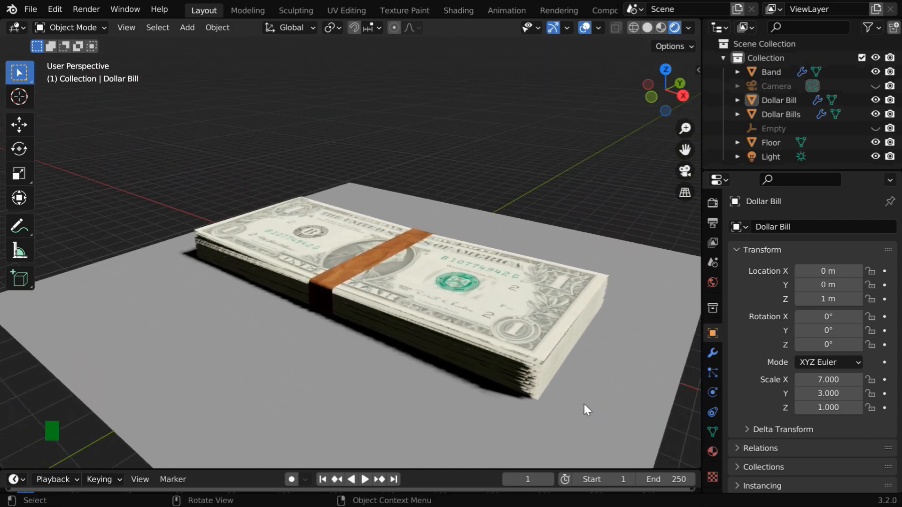
click(31, 9)
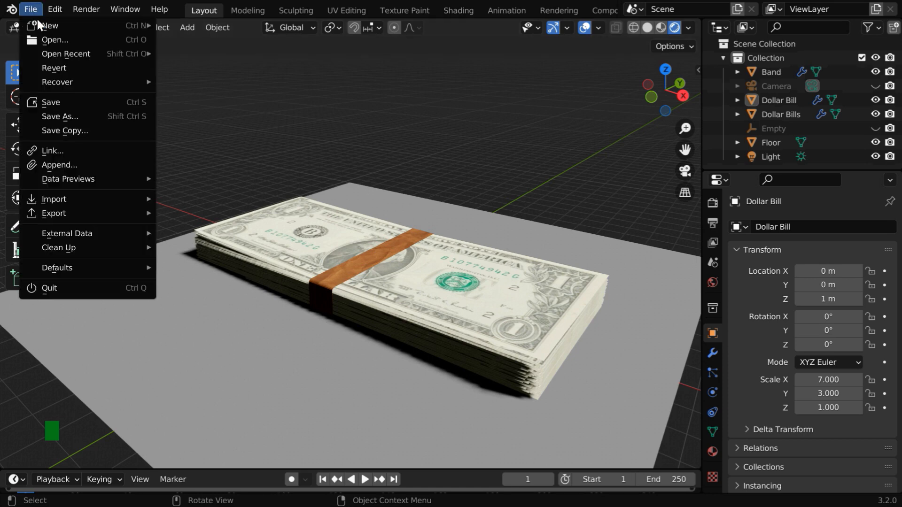
mouse_move(52, 26)
click(210, 27)
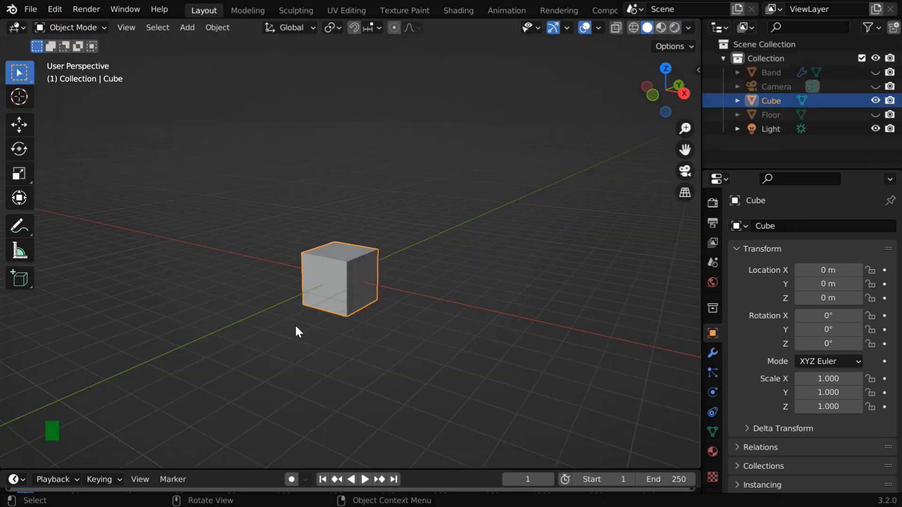
key(x)
click(294, 325)
Add a mesh plane at the world origin
click(187, 27)
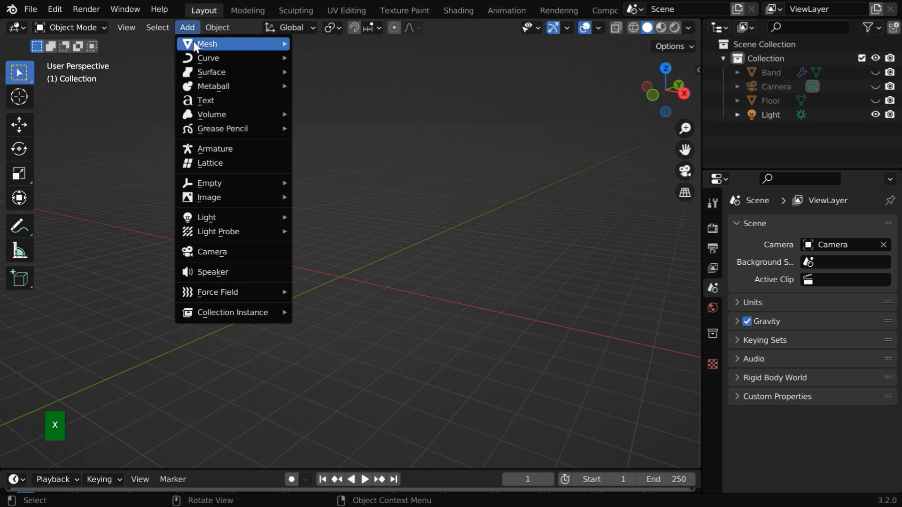
mouse_move(203, 42)
click(326, 44)
middle_drag(384, 332, 474, 365)
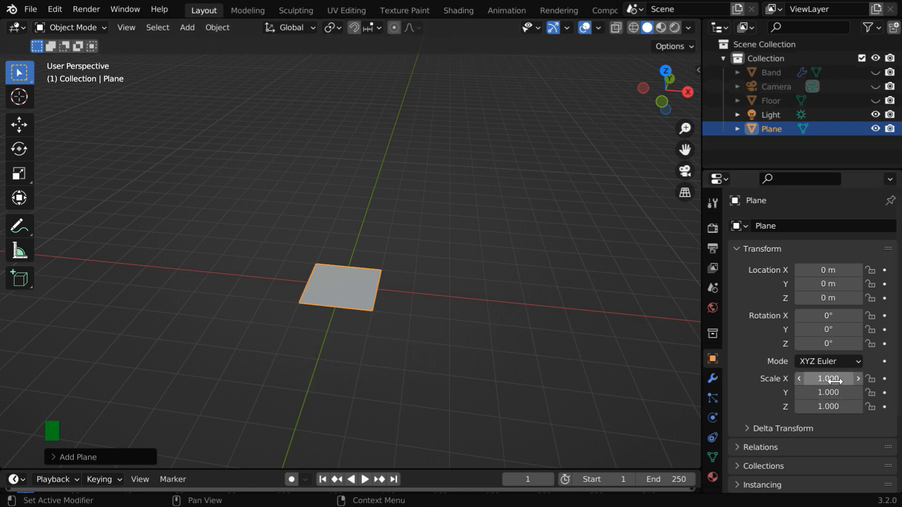
Set the plane's scale to 7 on X and 3 on Y
click(839, 380)
text(7)
key(Return)
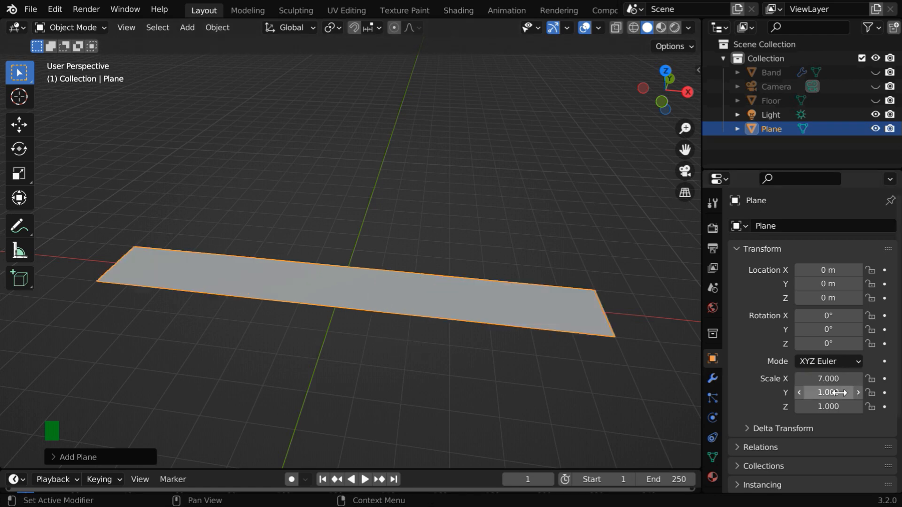
click(840, 393)
text(3)
key(Return)
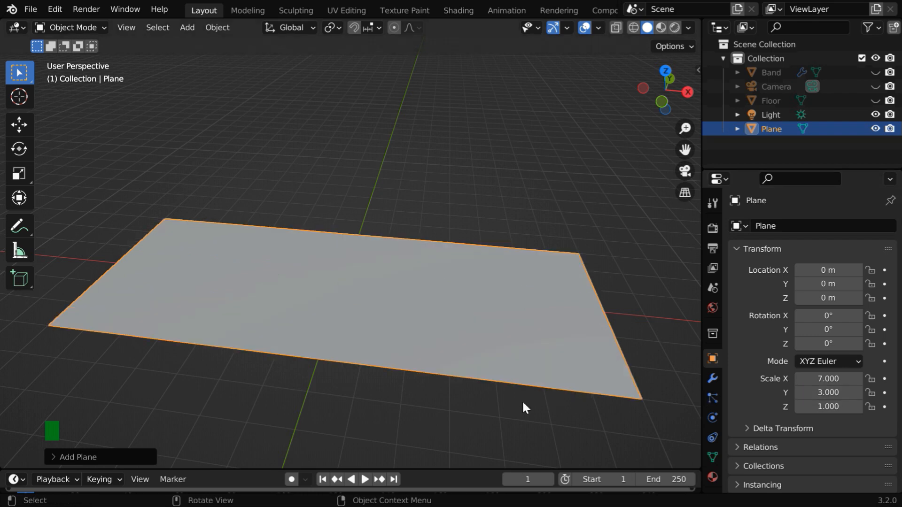
Show the viewport in Material Preview shading and create a new material for the plane
mouse_move(522, 400)
middle_down()
mouse_move(536, 415)
mouse_move(531, 390)
mouse_move(533, 401)
middle_up()
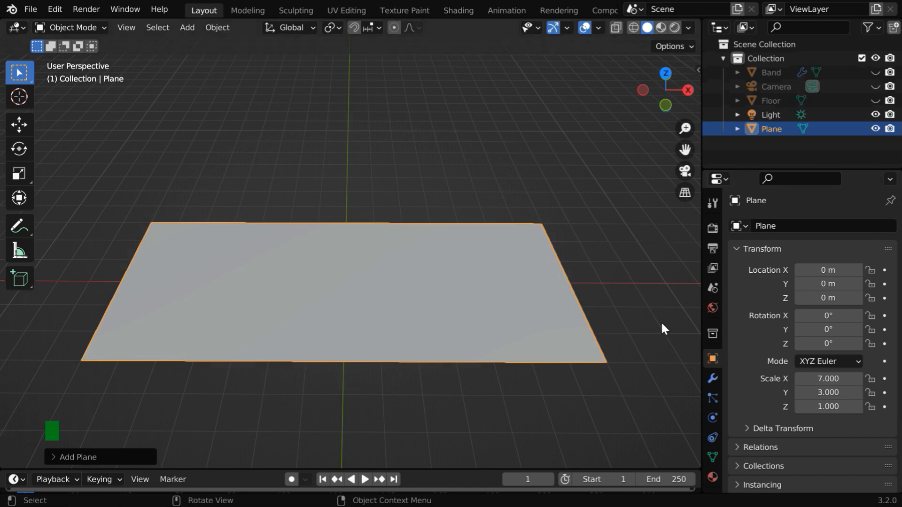
click(659, 28)
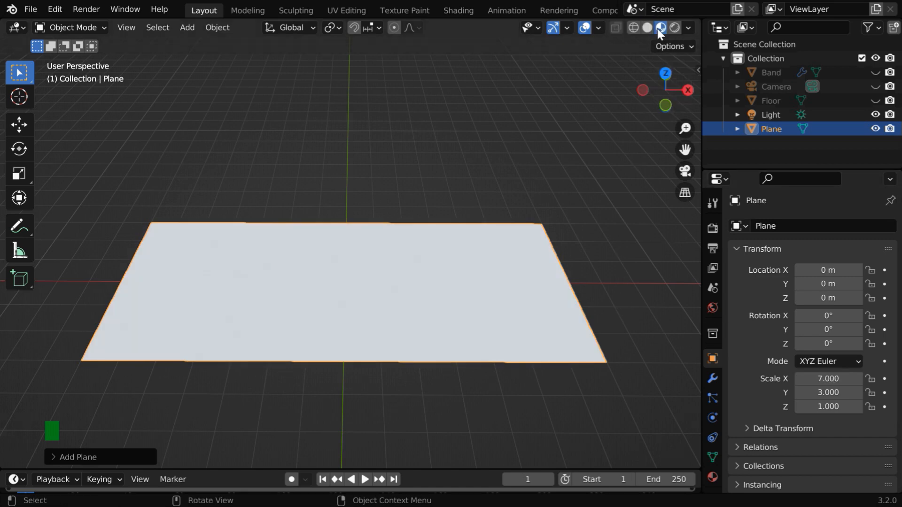
click(713, 477)
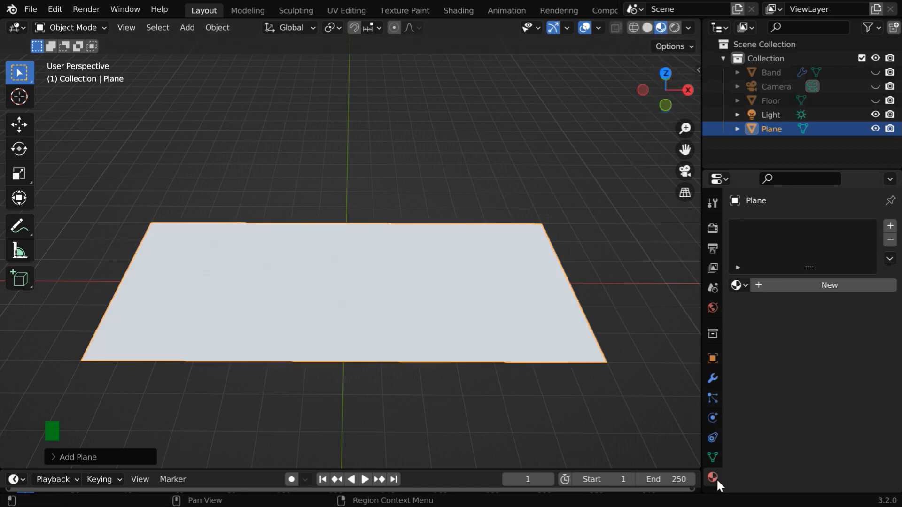
click(820, 284)
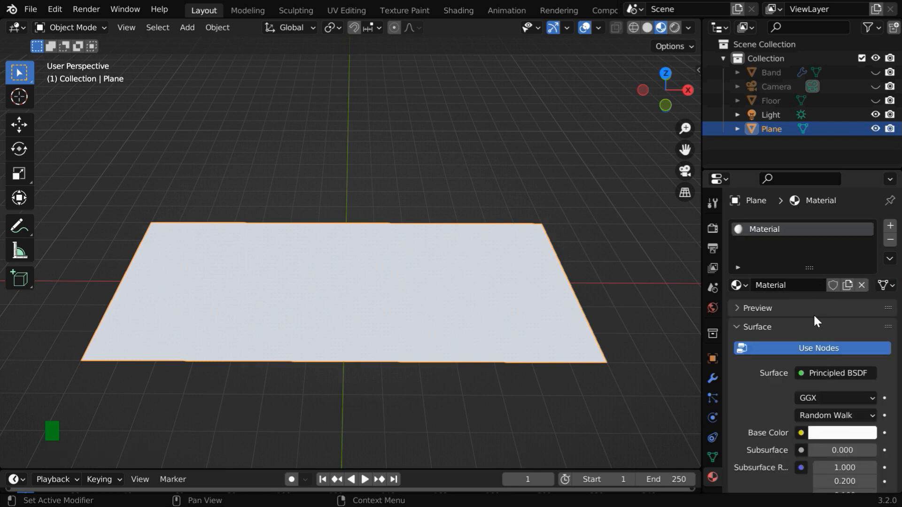
Use an Image Texture for the material's Base Color and load US Dollar Front.png into it
scroll(810, 343, down, 3)
scroll(810, 342, down, 2)
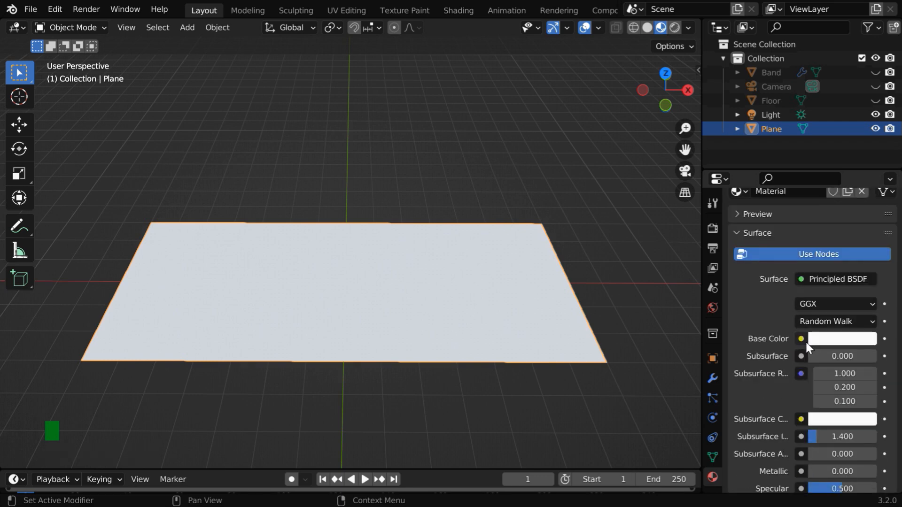
click(802, 340)
click(522, 218)
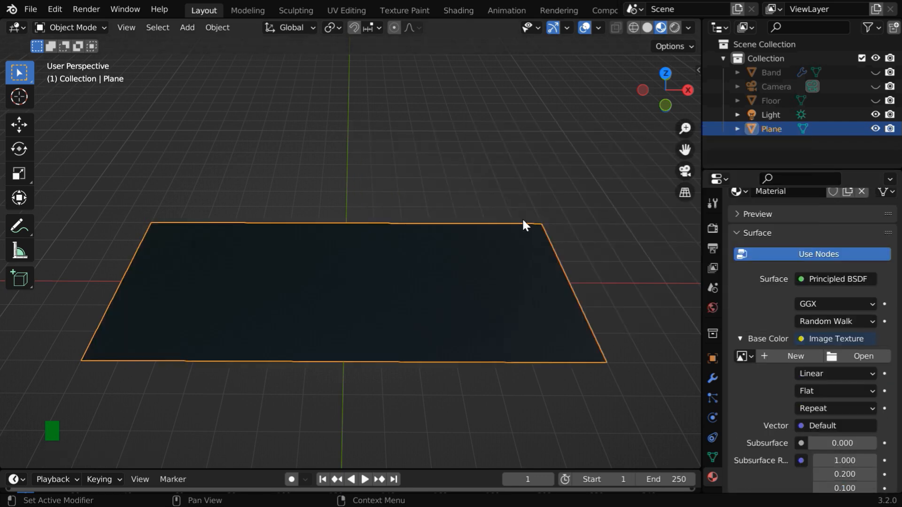
click(863, 357)
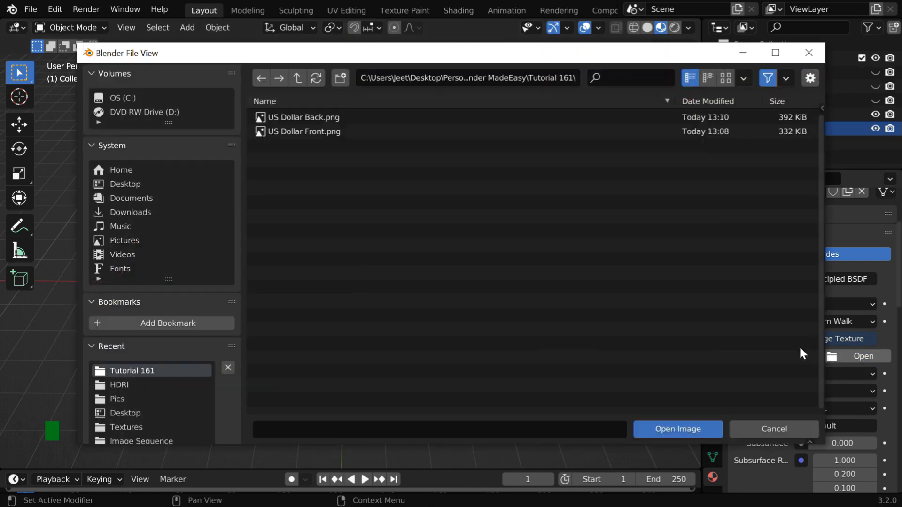
click(326, 135)
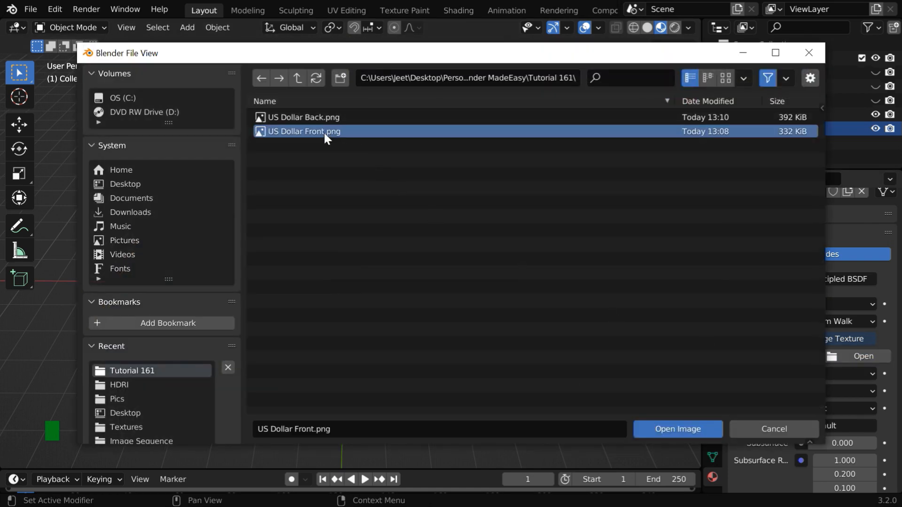
click(657, 428)
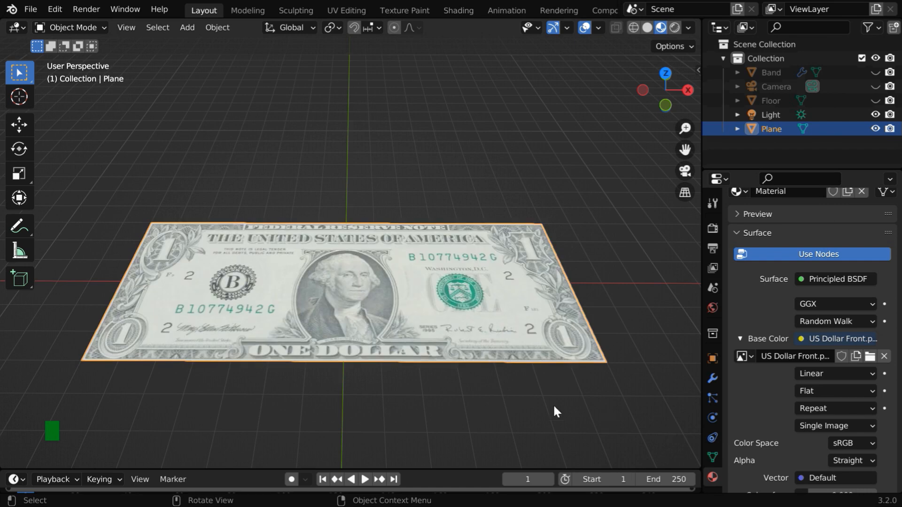
Examine the textured dollar bill plane from above, from below and at a low angle
middle_drag(453, 382, 442, 378)
middle_drag(500, 428, 491, 227)
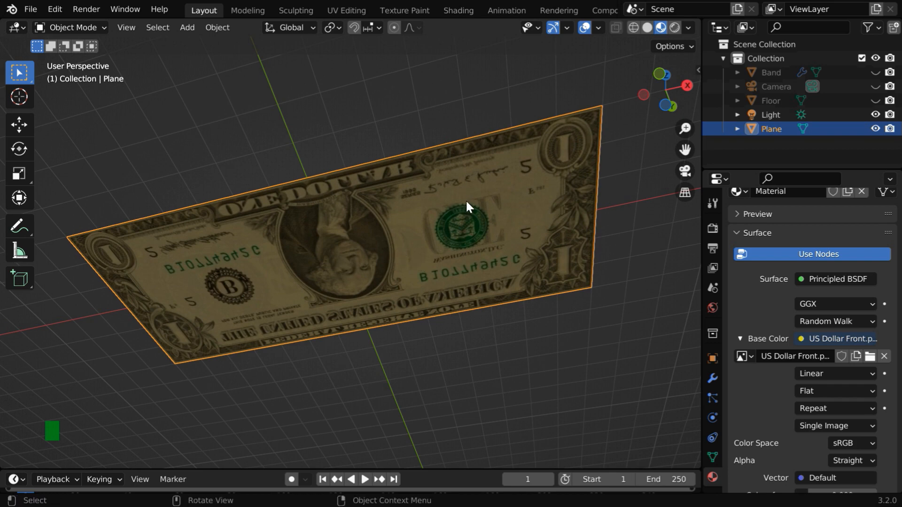
middle_drag(465, 199, 446, 375)
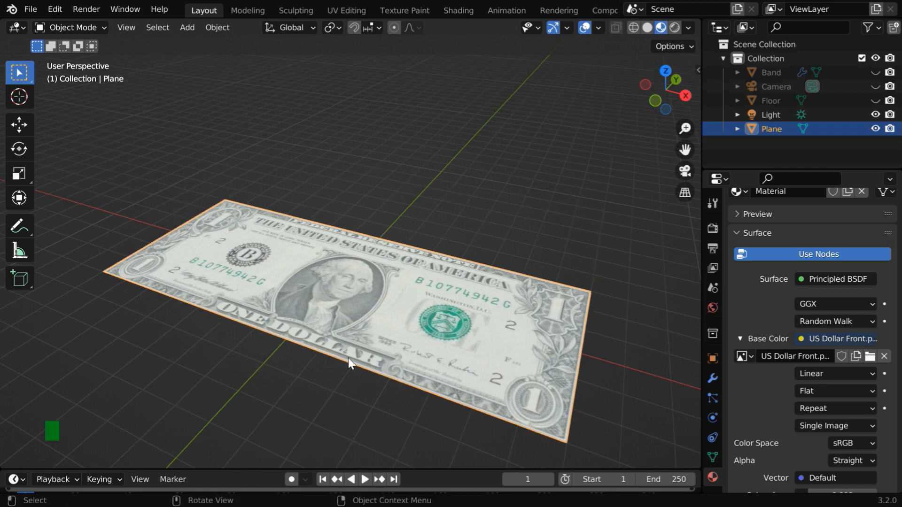
click(357, 389)
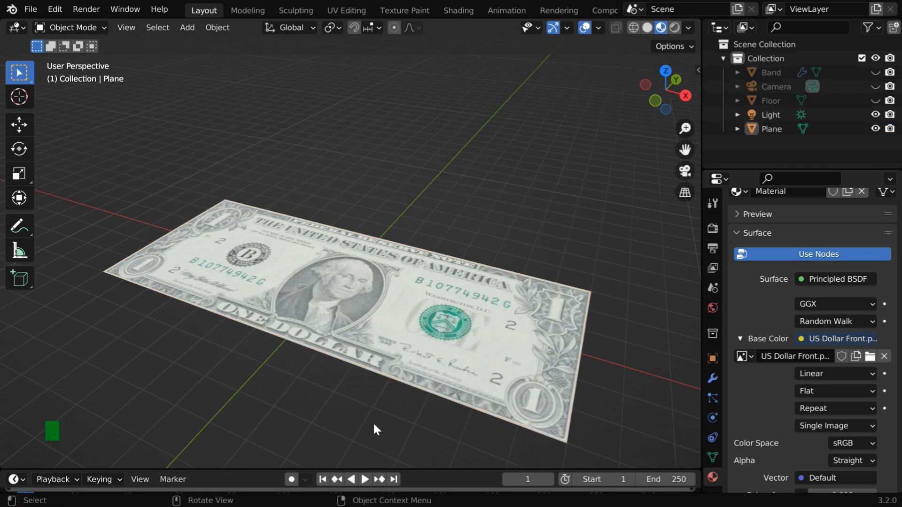
middle_drag(374, 428, 373, 349)
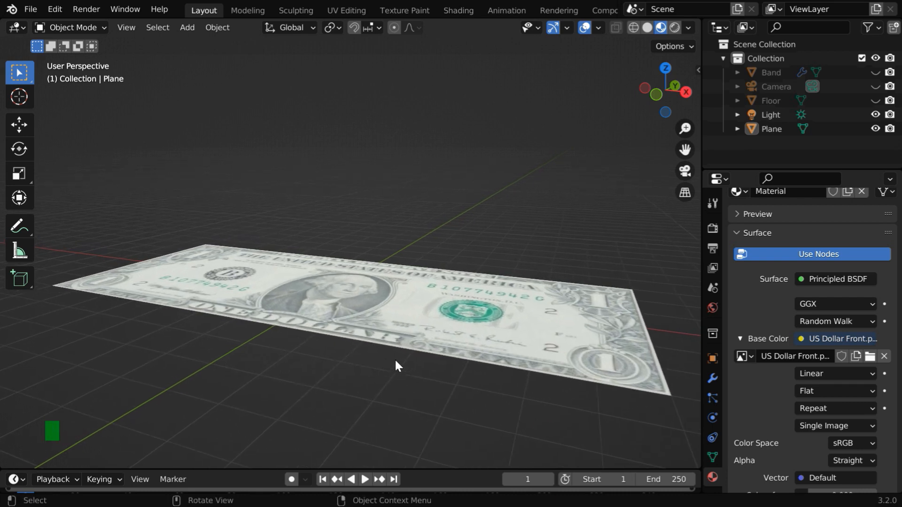
middle_drag(428, 404, 428, 427)
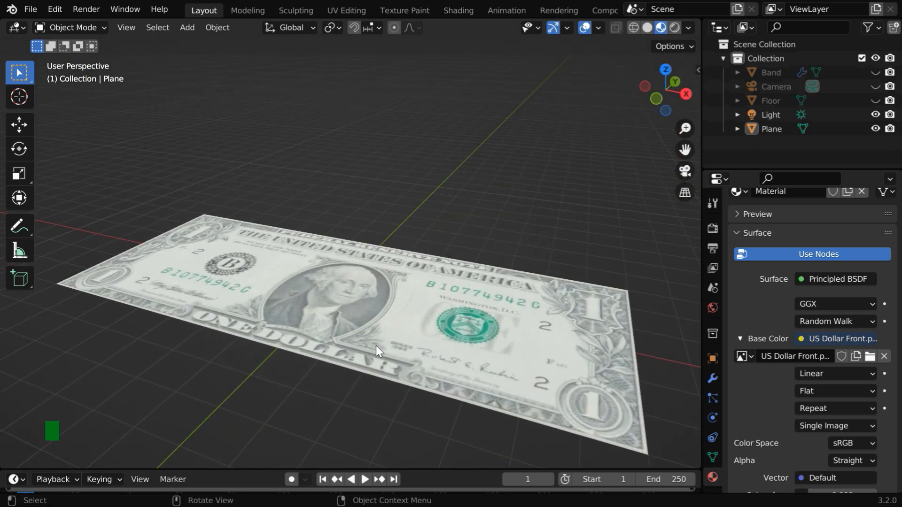
ctrl+middle_drag(356, 332, 439, 416)
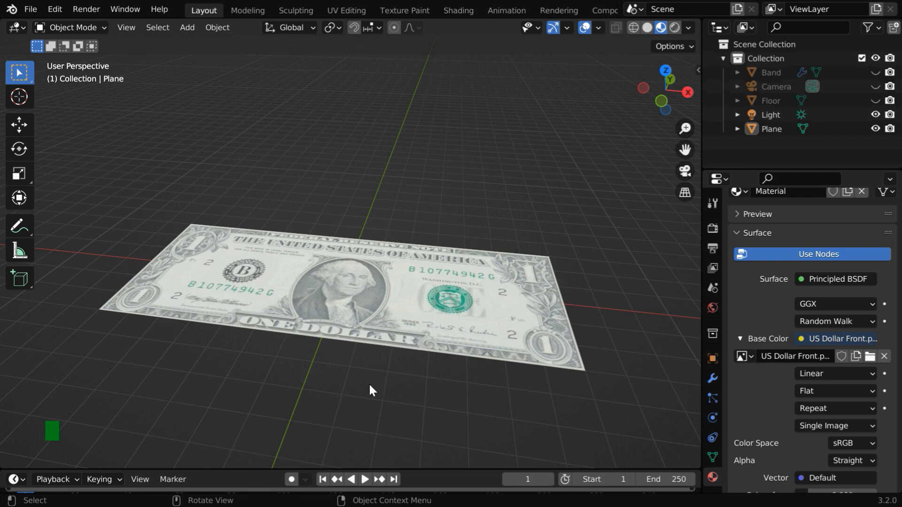
Change the 3D viewport to the Shader Editor and move the US Dollar Front.png node farther away from the Principled BSDF
click(23, 25)
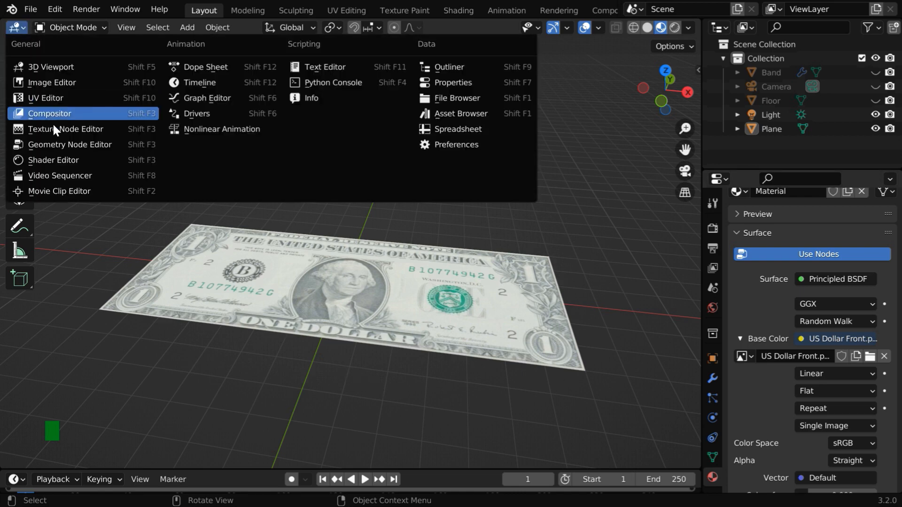
click(65, 161)
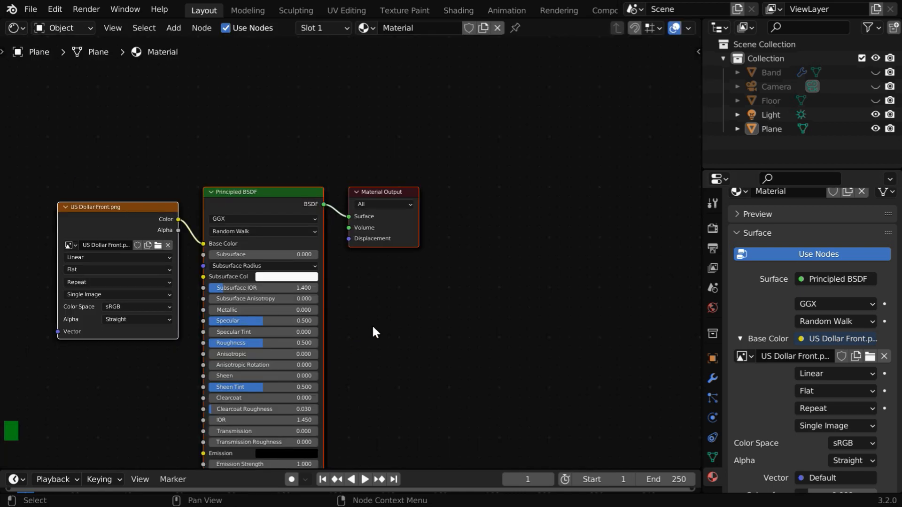
middle_drag(373, 328, 579, 248)
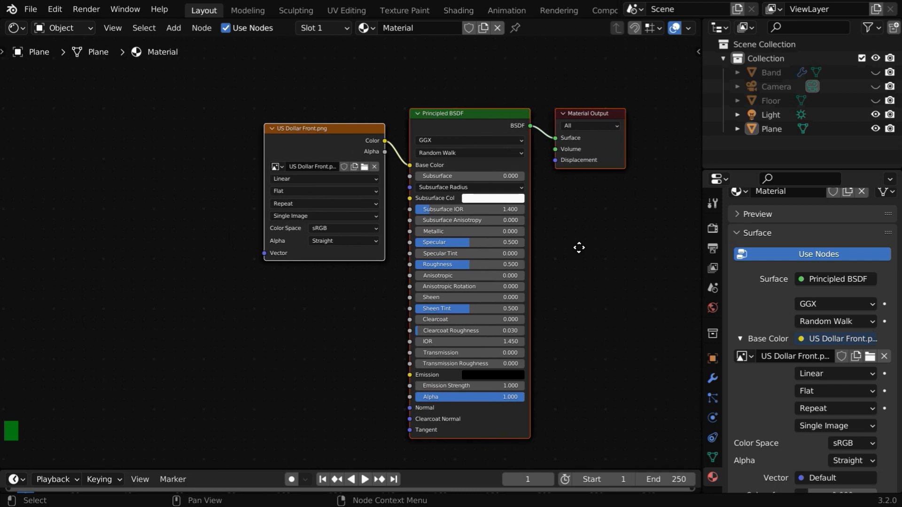
click(323, 130)
drag(322, 131, 105, 133)
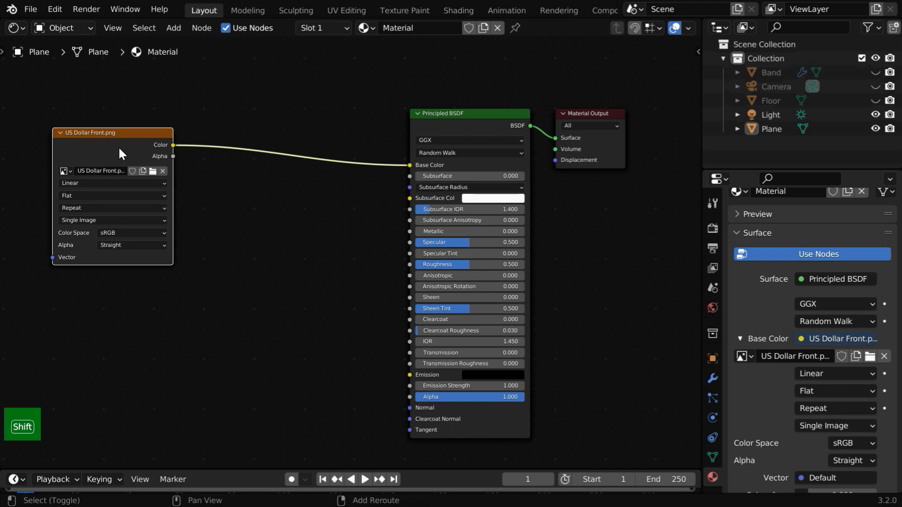
Duplicate the image texture node, place the copy below the original and load US Dollar Back.png into it
key(shift+d)
click(119, 300)
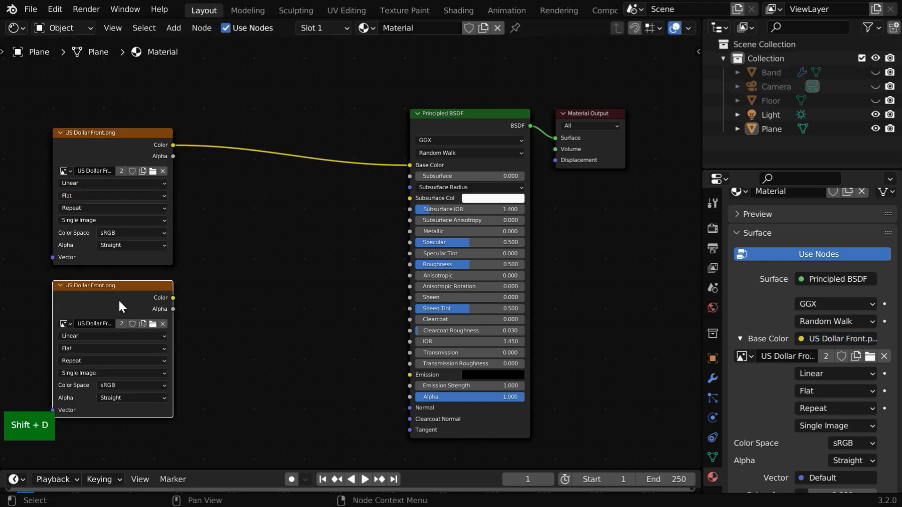
click(152, 325)
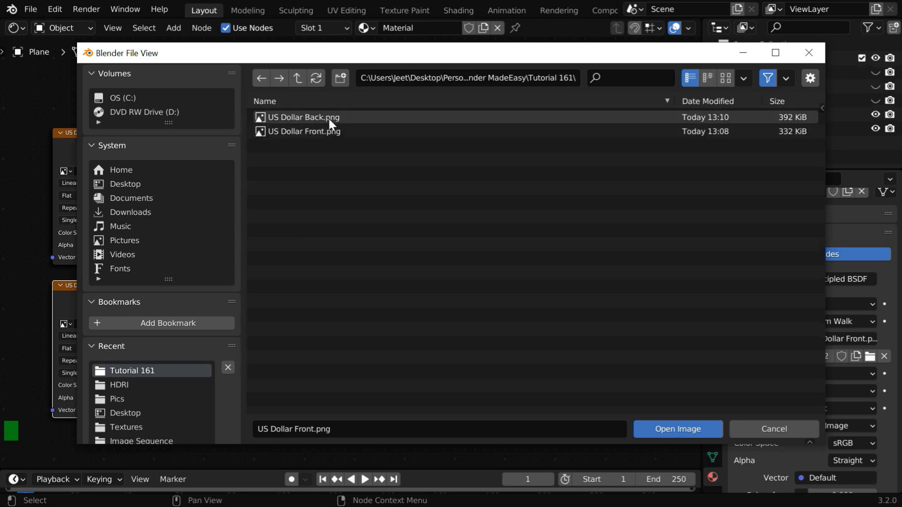
click(314, 120)
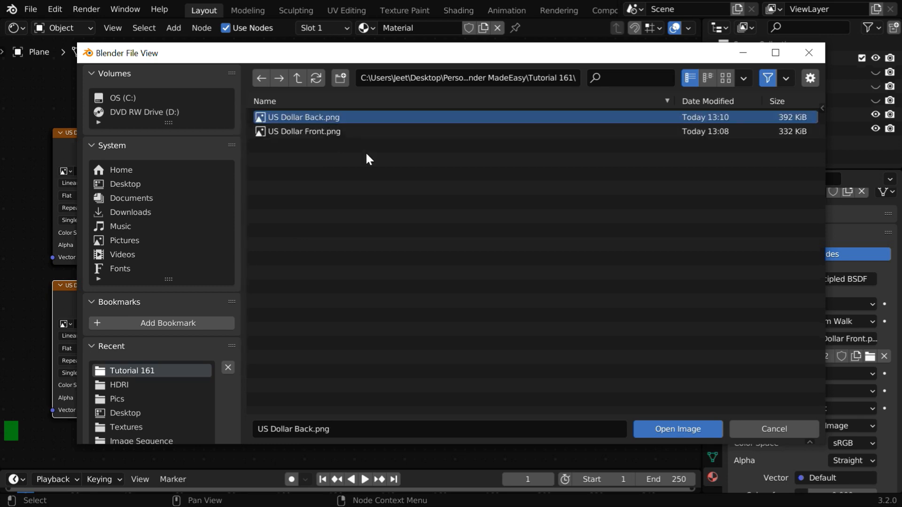
click(658, 430)
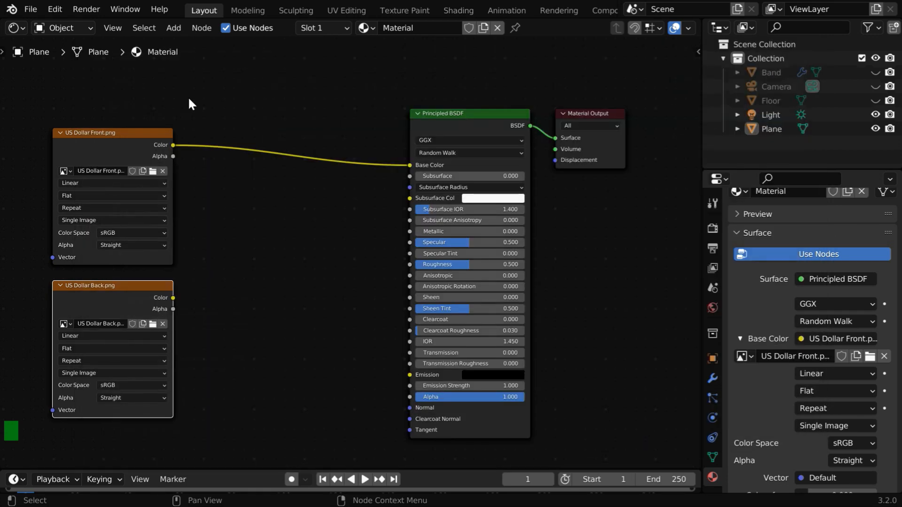
Add a MixRGB node between the image texture nodes and the Principled BSDF
click(175, 28)
mouse_move(213, 120)
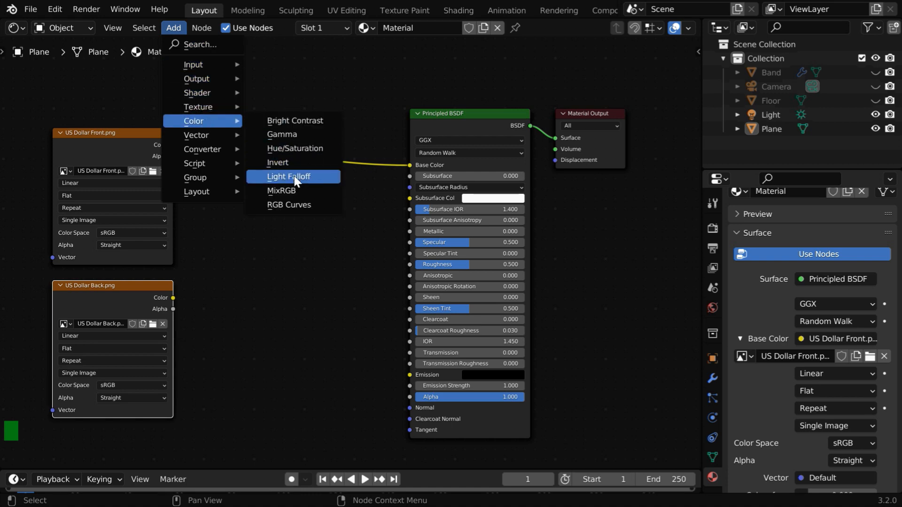
click(283, 191)
click(237, 235)
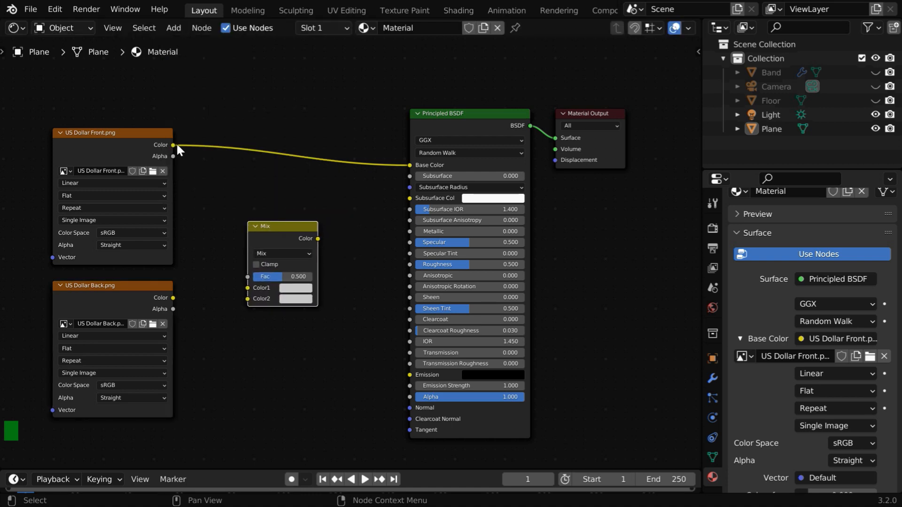
Connect the front image to the Mix node's Color1, the back image to Color2, and the Mix output to Base Color
drag(173, 145, 246, 287)
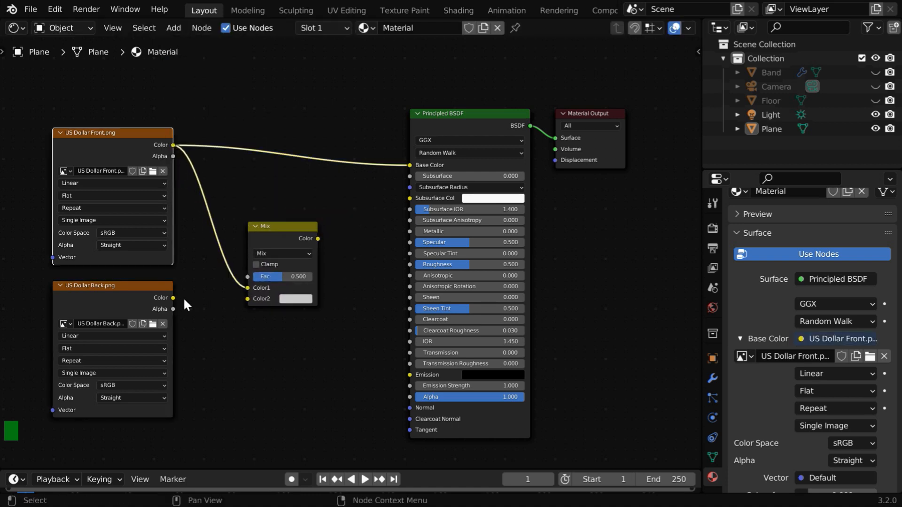
drag(173, 298, 248, 298)
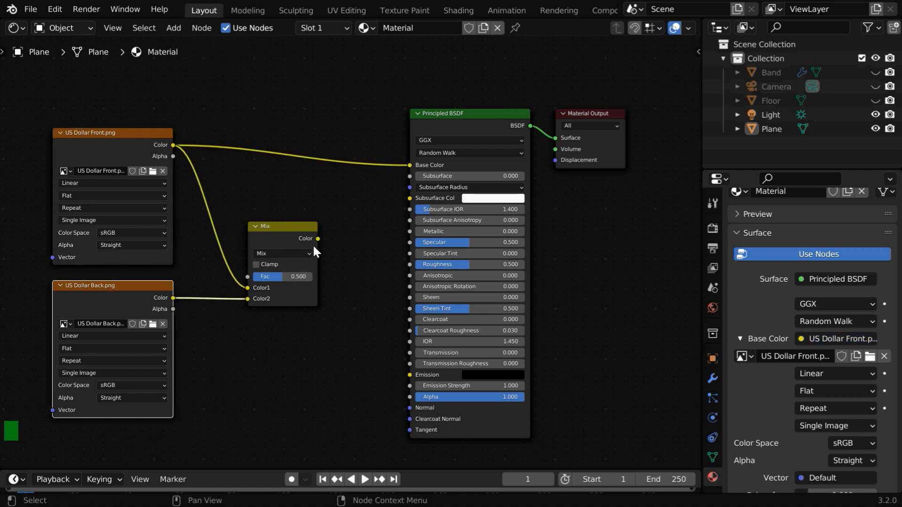
drag(318, 238, 412, 167)
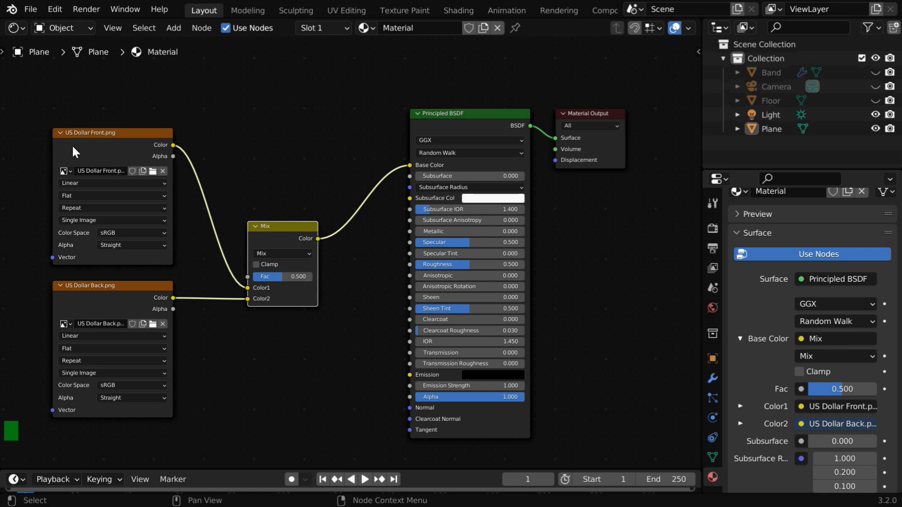
Collapse the US Dollar Front.png node just above the back image node and place a Geometry node above it
click(61, 133)
drag(93, 133, 99, 247)
click(178, 34)
mouse_move(234, 64)
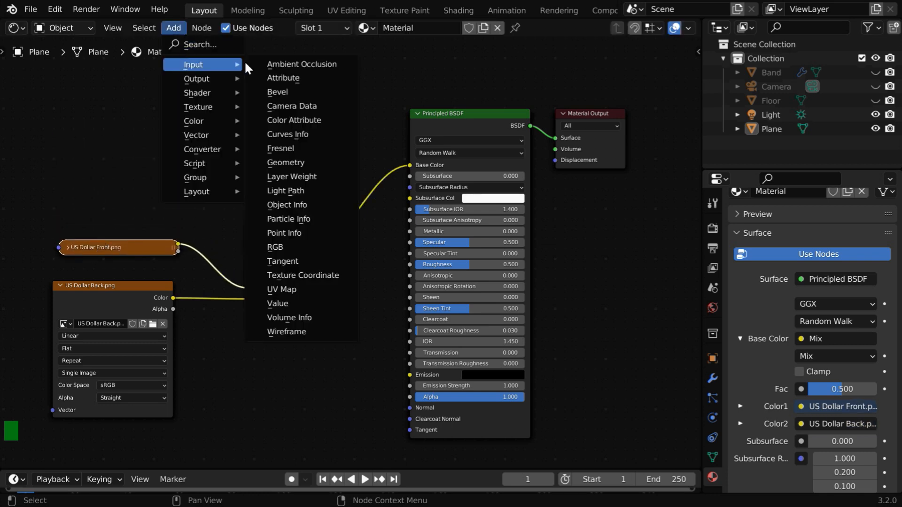
click(302, 162)
click(74, 117)
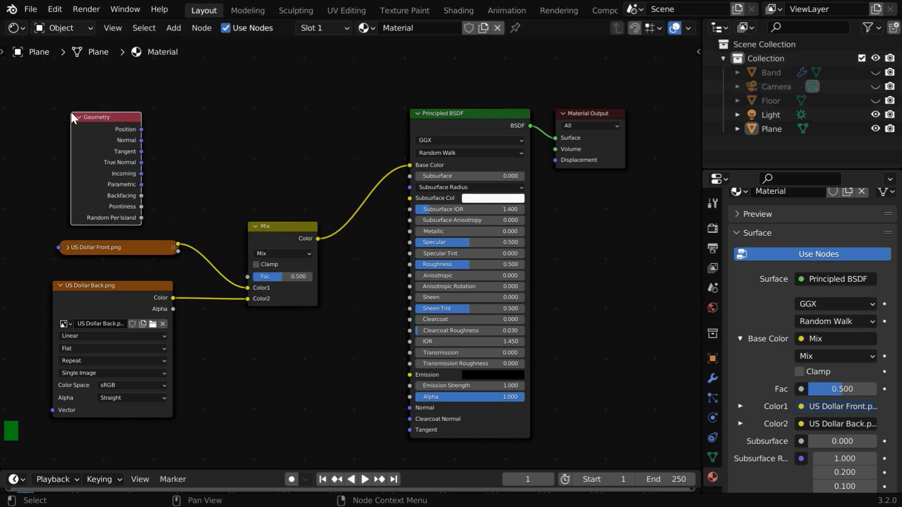
Connect the Geometry node's Backfacing output to the Mix node's Fac input
middle_drag(179, 295, 274, 304)
scroll(216, 262, up, 2)
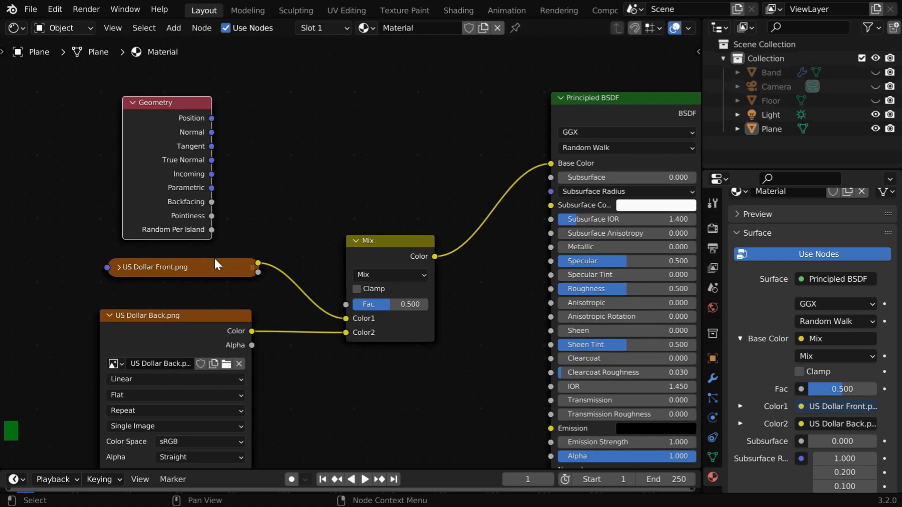
drag(210, 205, 349, 305)
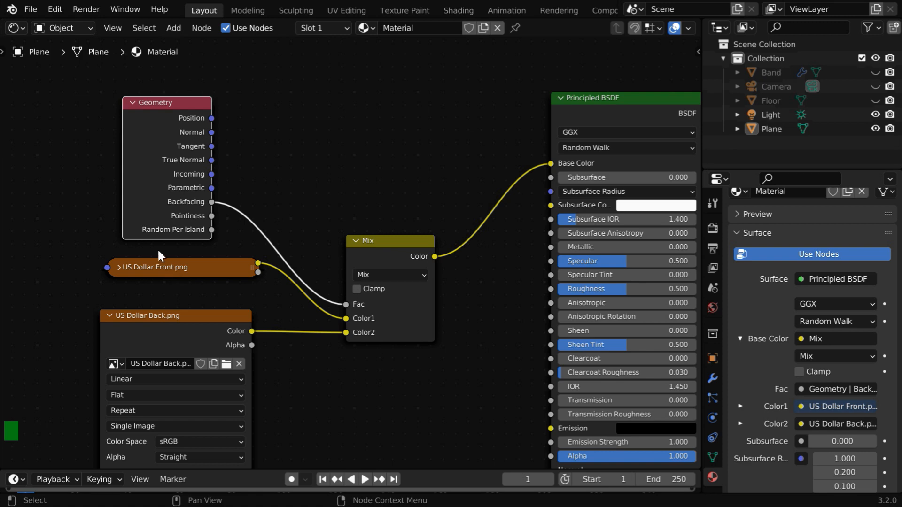
Switch the Shader Editor back to the 3D Viewport and check the bill's front and back faces
click(23, 28)
click(27, 67)
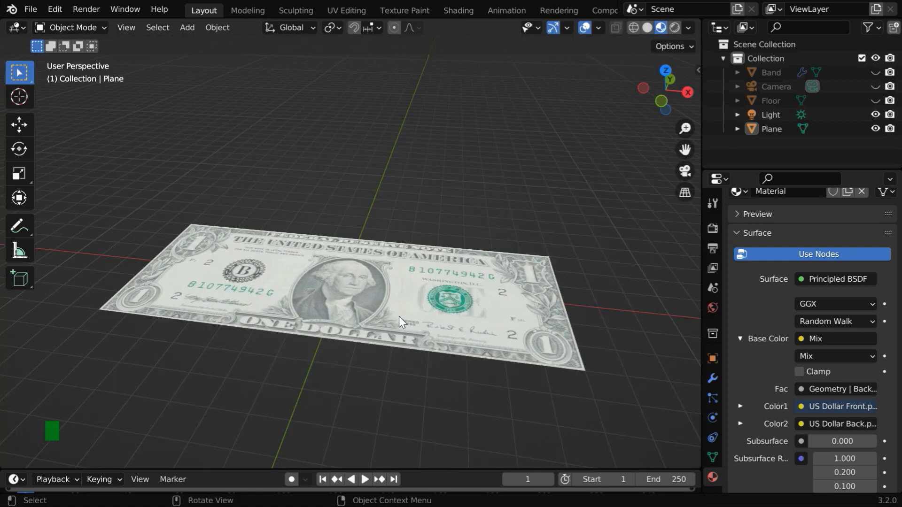
middle_drag(441, 376, 406, 290)
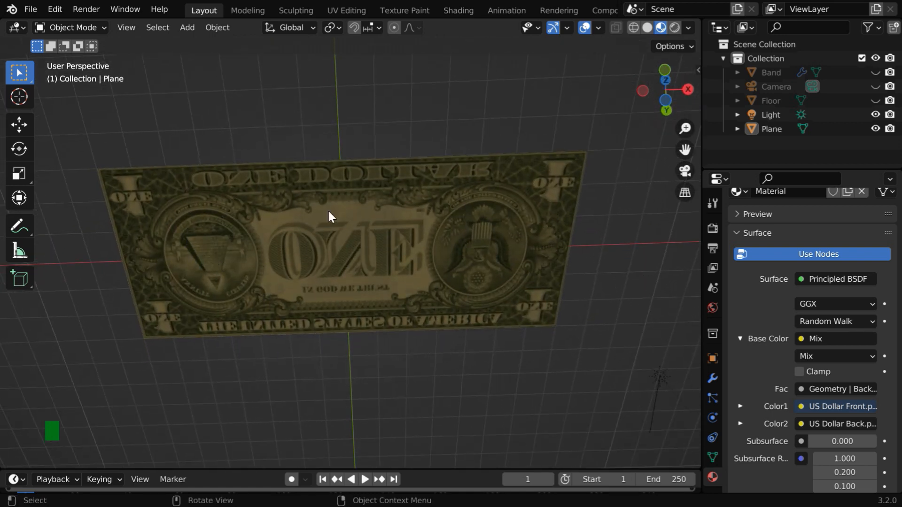
middle_drag(481, 147, 479, 344)
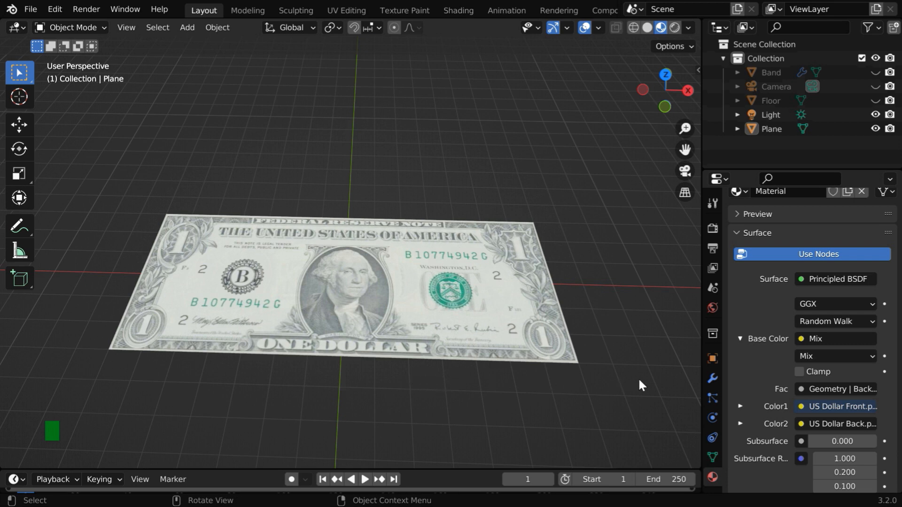
Add an Array modifier to the bill plane with a count of 100
click(713, 379)
click(760, 226)
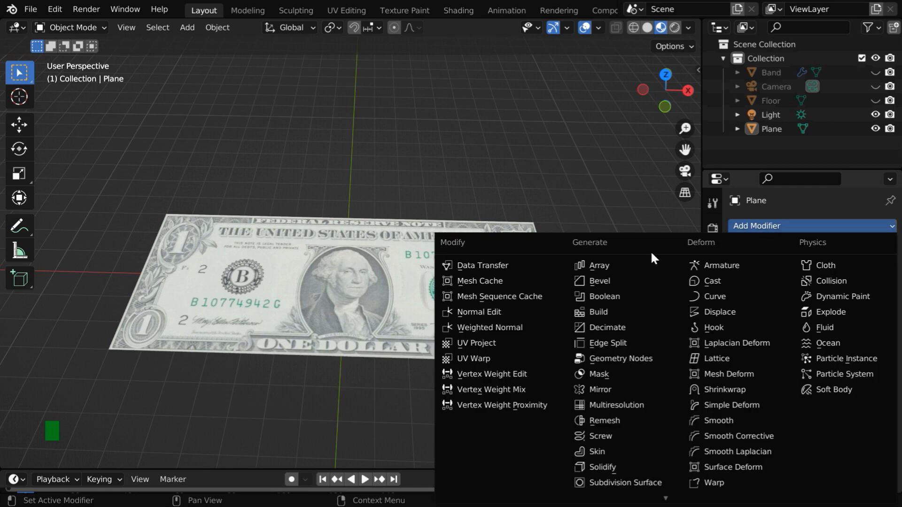
click(614, 264)
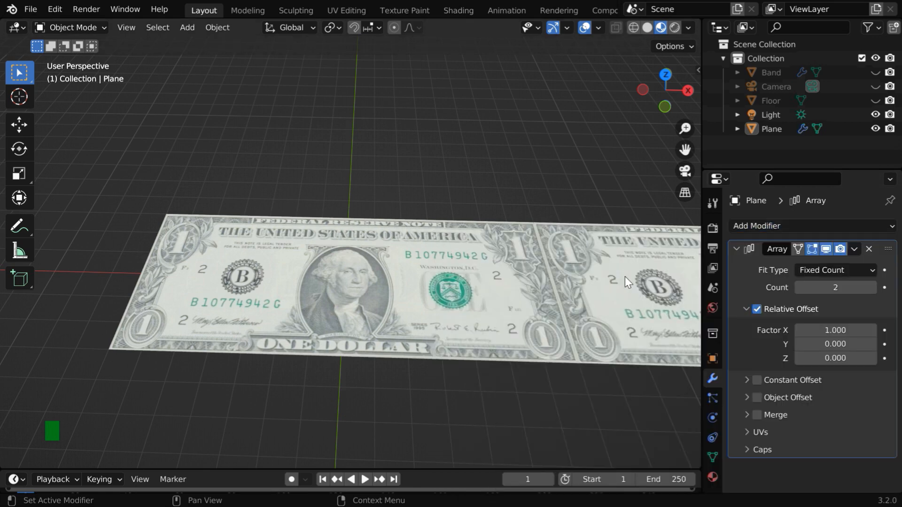
click(853, 288)
text(100)
click(847, 309)
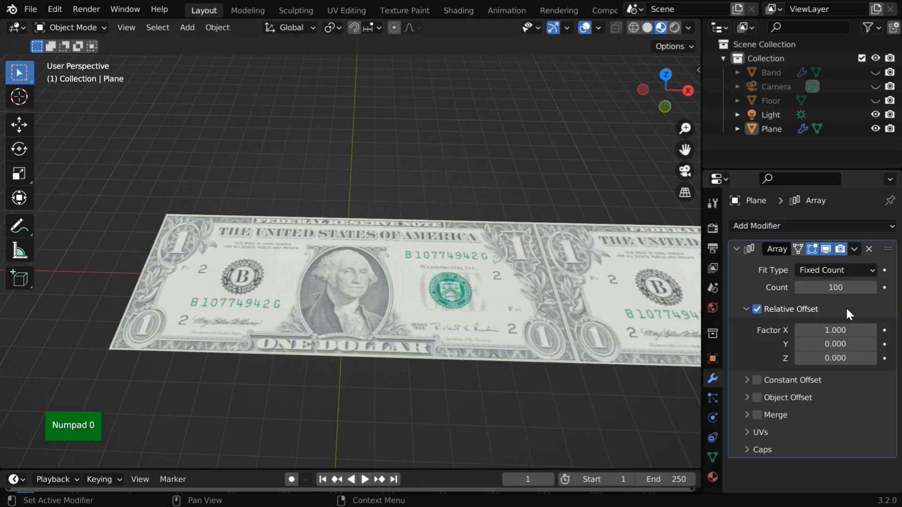
Replace the array's relative offset with a constant offset of 0 m in X and 0.01 m in Z
click(759, 308)
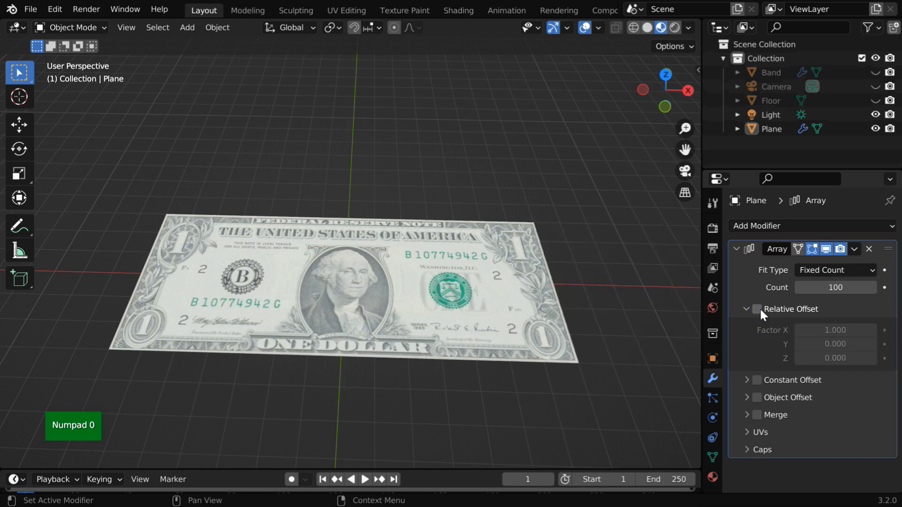
click(757, 380)
click(747, 380)
scroll(850, 388, down, 1)
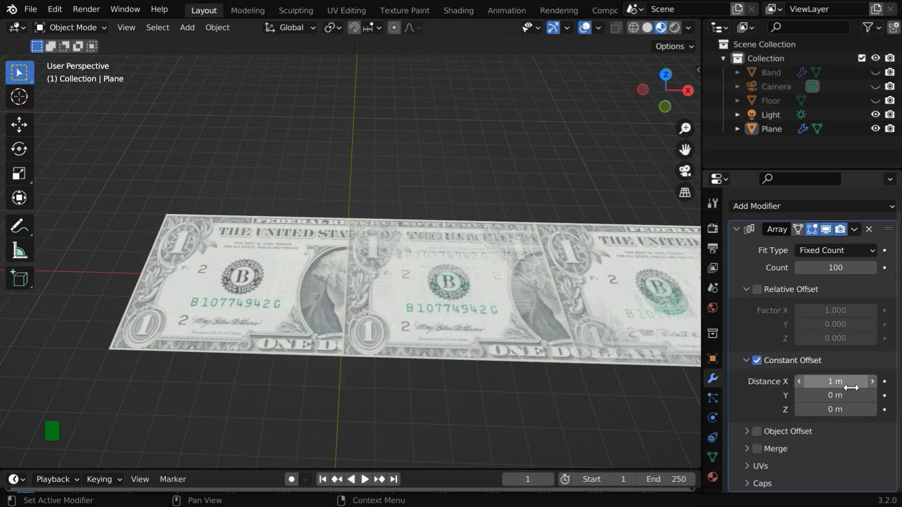
click(851, 386)
text(0)
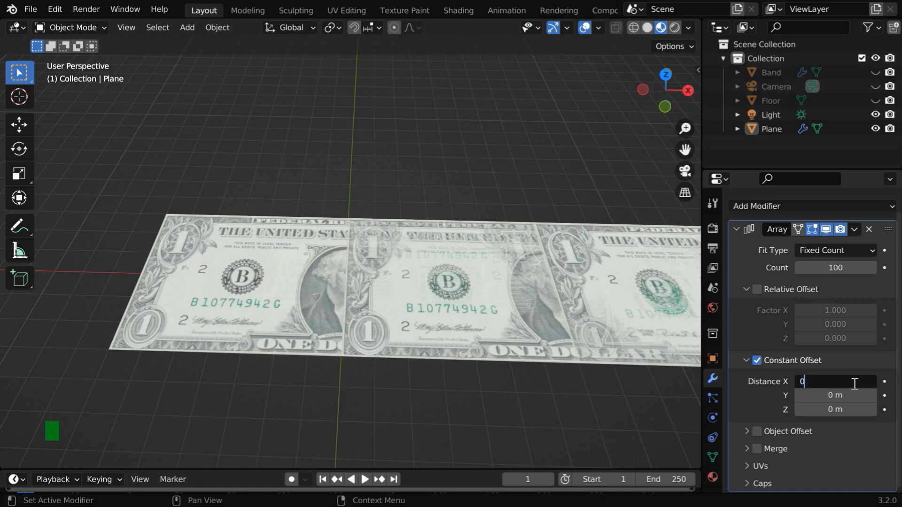
key(Return)
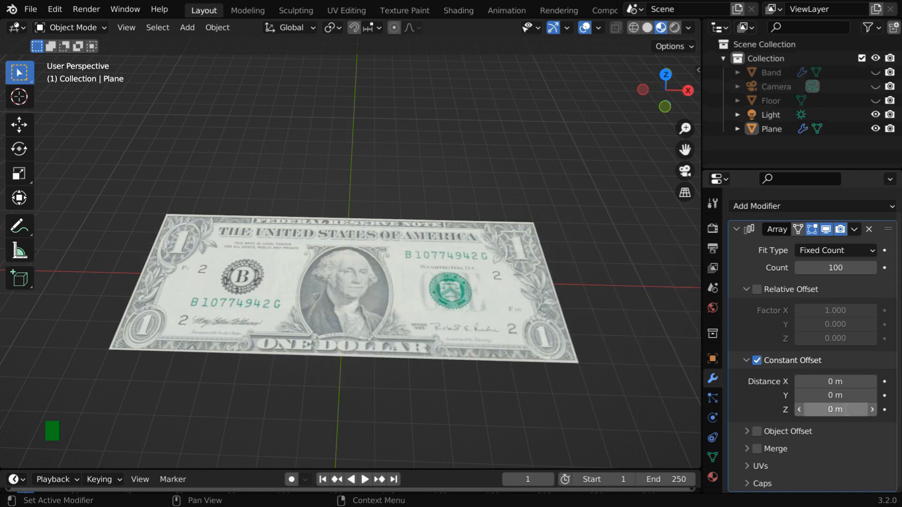
click(845, 409)
text(0.01)
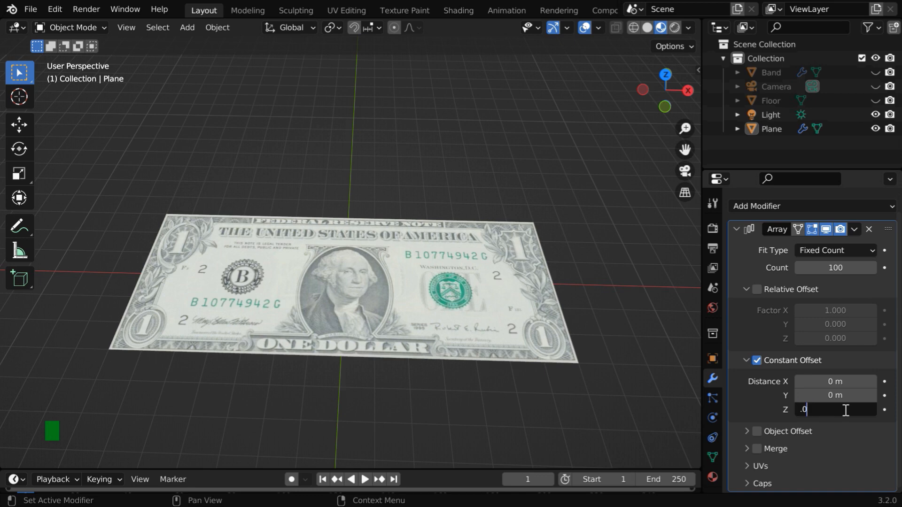
key(Return)
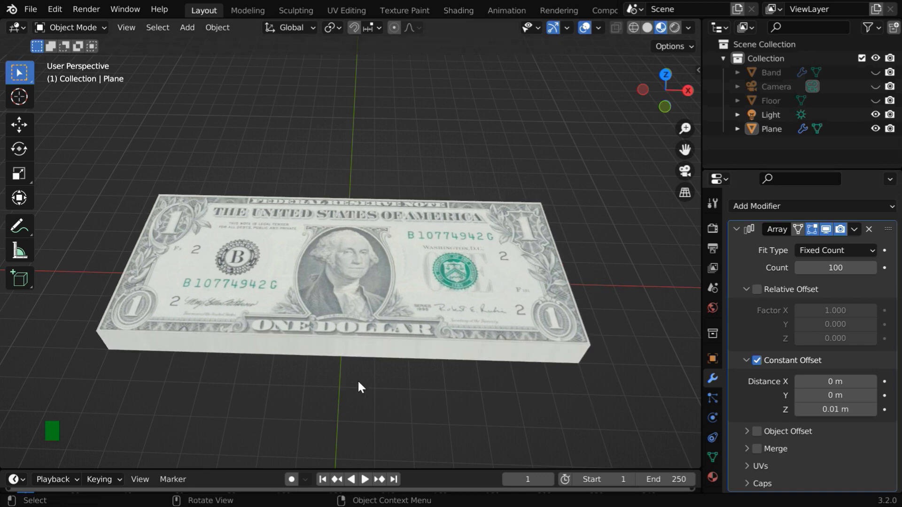
Inspect the sides of the arrayed bill stack and remove the Array modifier from the plane
middle_drag(358, 381, 374, 334)
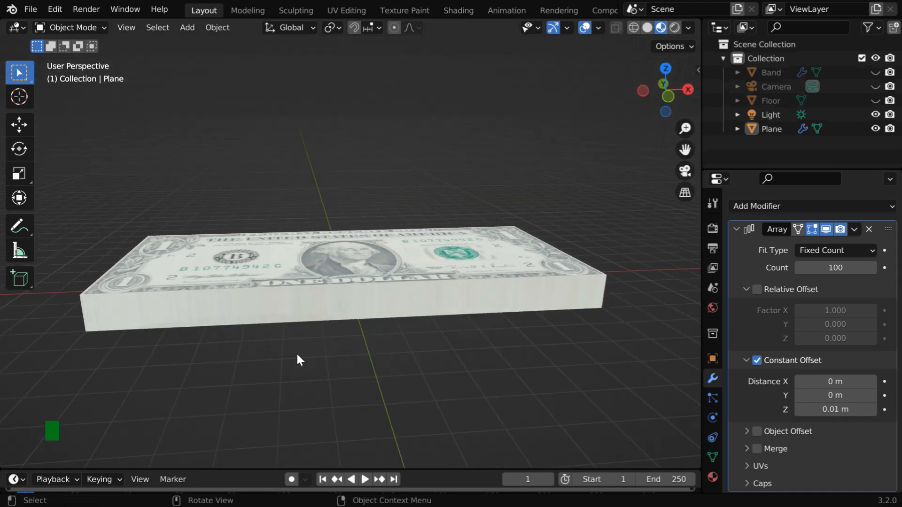
ctrl+middle_drag(295, 351, 372, 319)
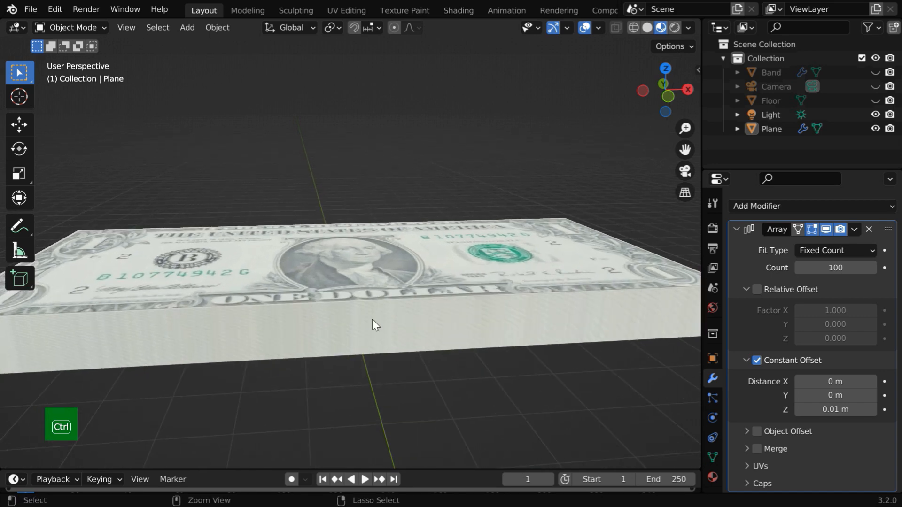
middle_drag(420, 351, 375, 371)
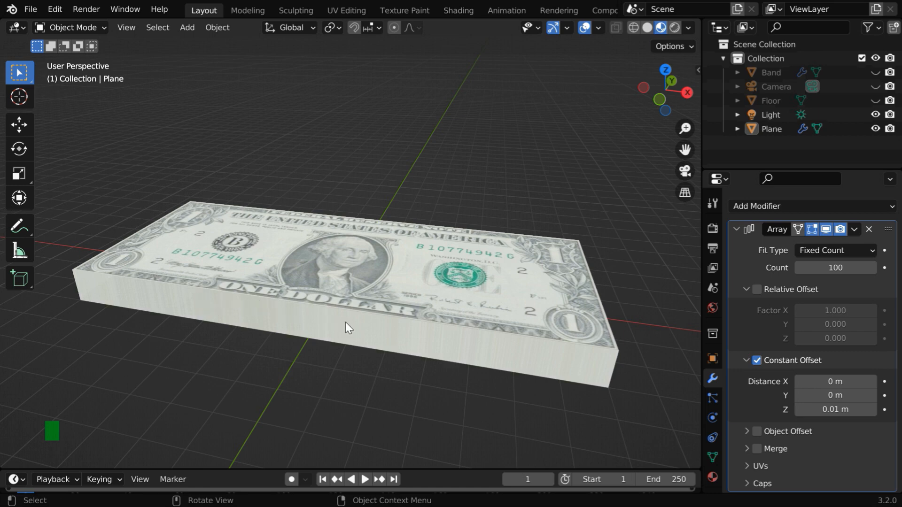
middle_drag(345, 322, 413, 371)
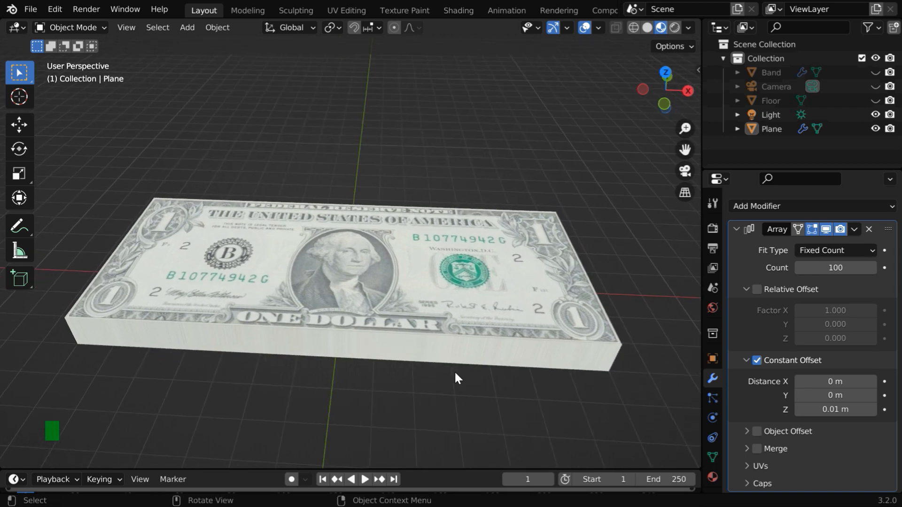
click(868, 228)
Enlarge the Timeline area, change it to the Geometry Node Editor and create a new node tree for the plane
drag(262, 466, 276, 190)
click(24, 195)
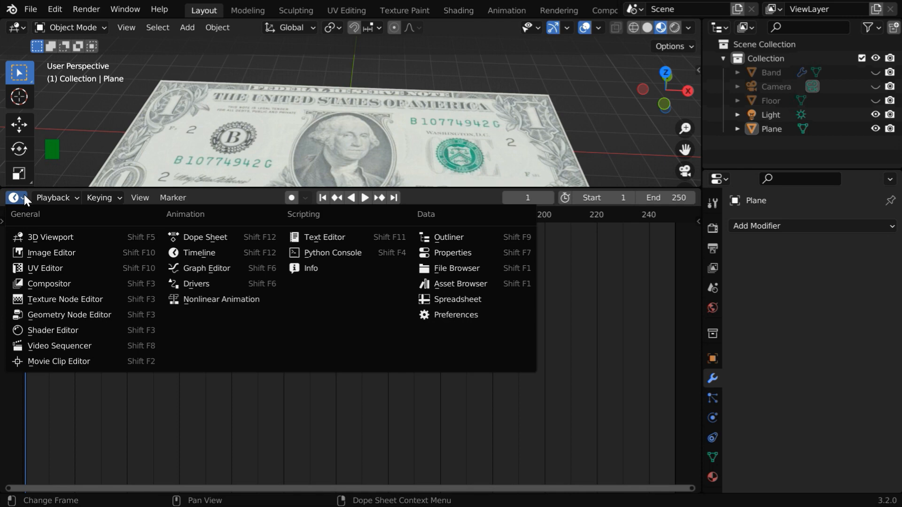
click(60, 313)
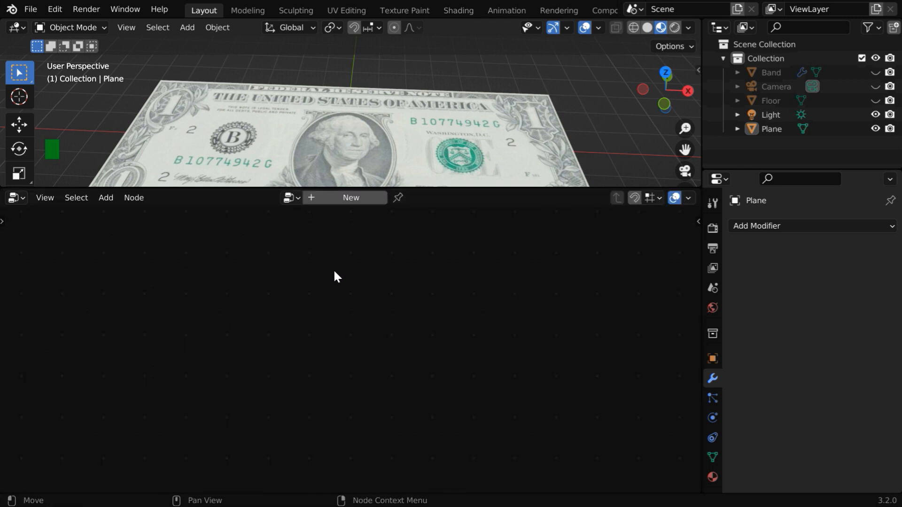
click(360, 198)
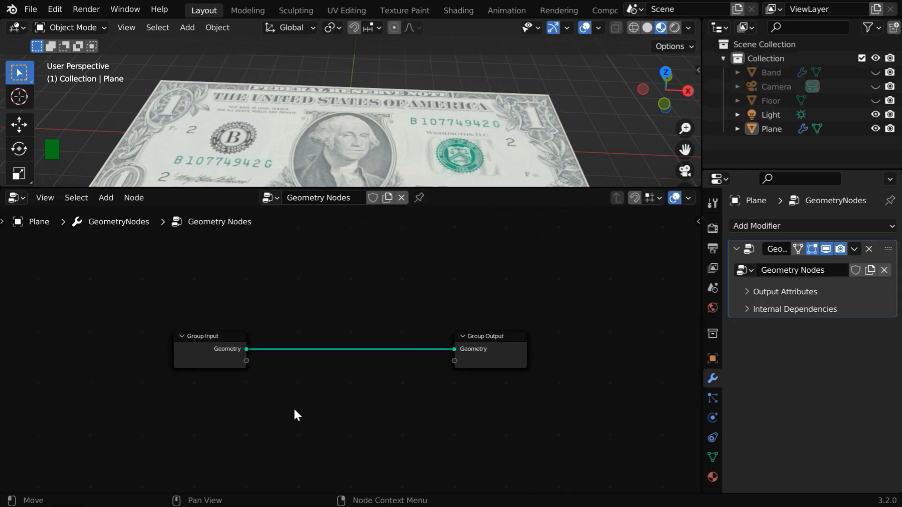
Move the Group Input node lower and disconnect its geometry from the Group Output
scroll(294, 410, up, 2)
drag(179, 332, 177, 439)
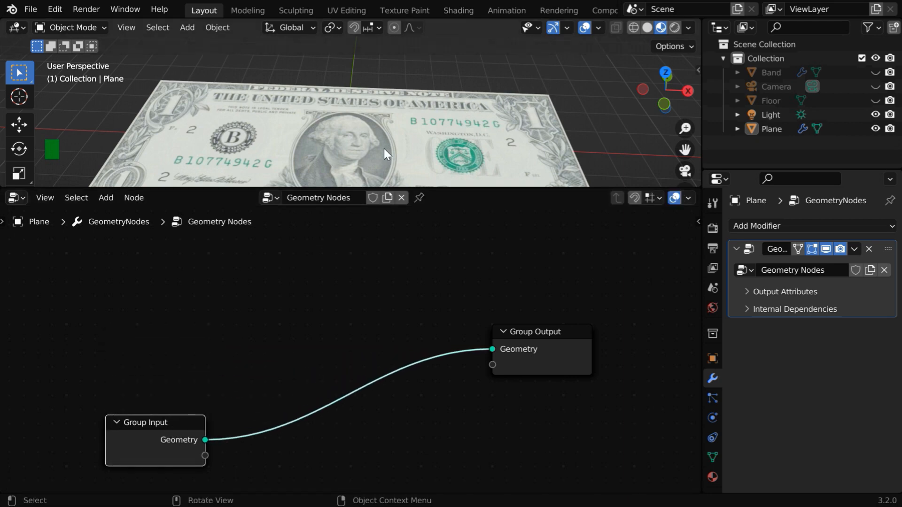
scroll(381, 152, down, 4)
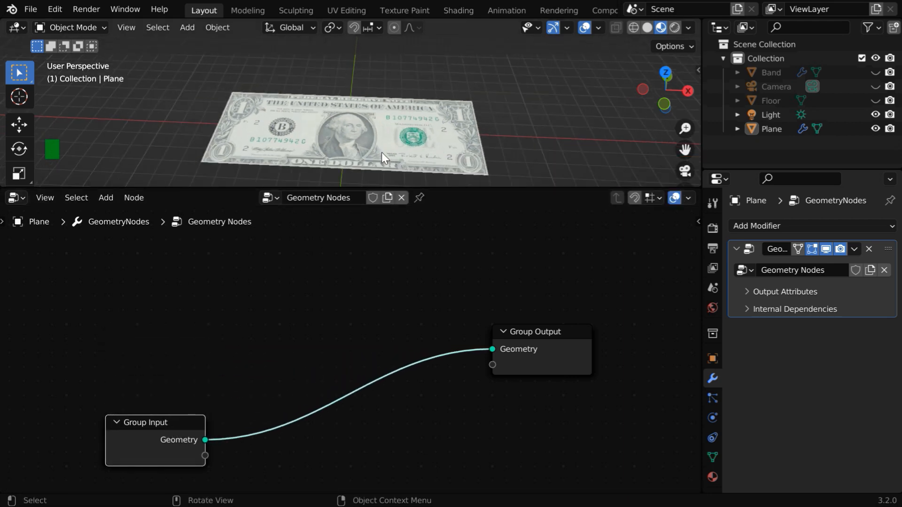
drag(492, 349, 201, 440)
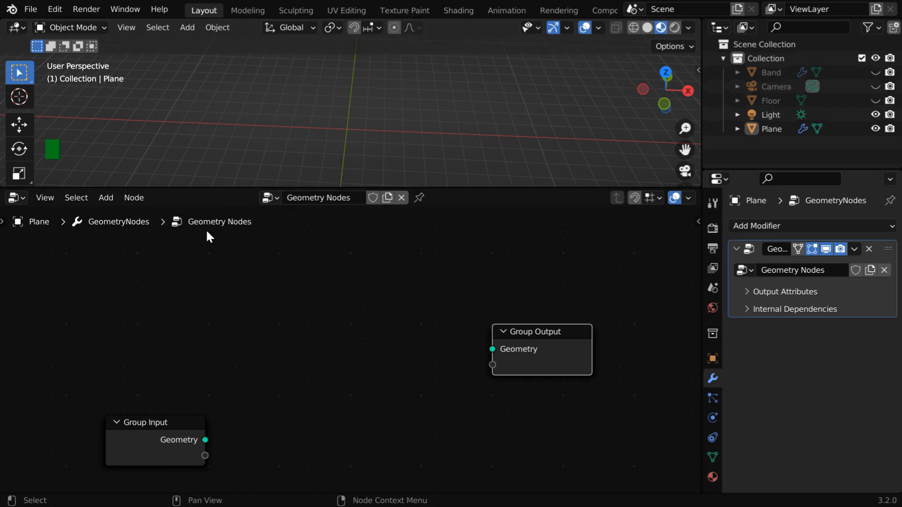
Add a Mesh Line node and place it above and to the left of the Group Input node
click(107, 199)
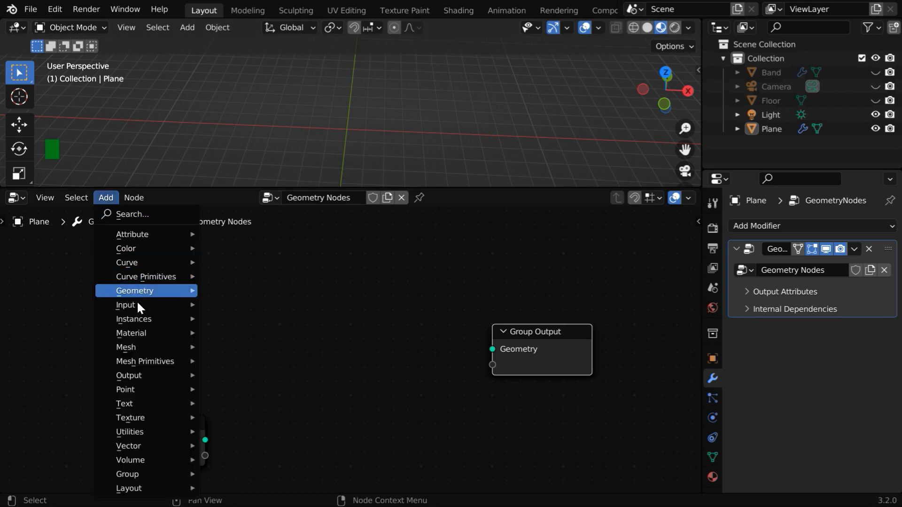
mouse_move(157, 362)
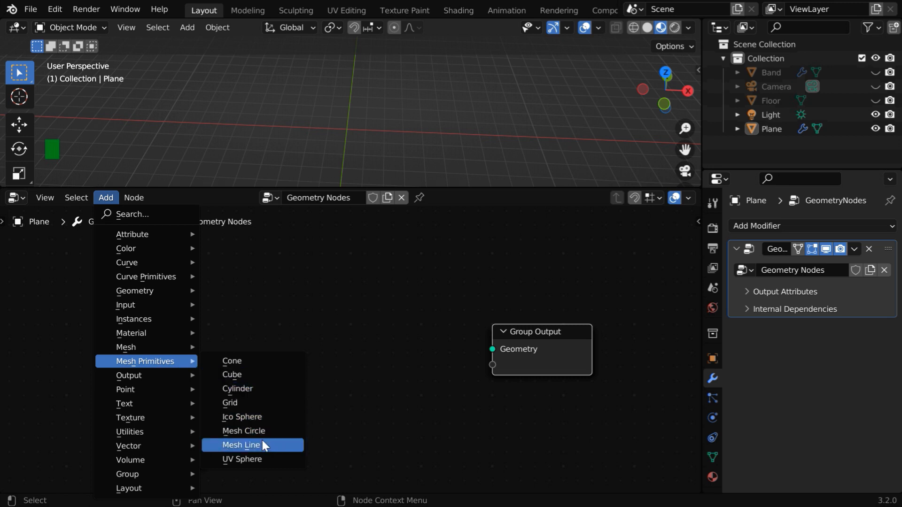
click(237, 444)
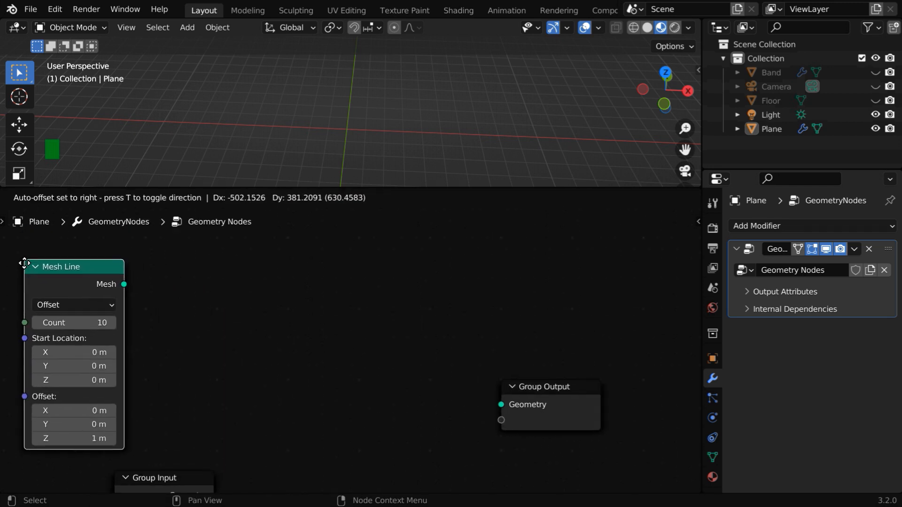
click(21, 258)
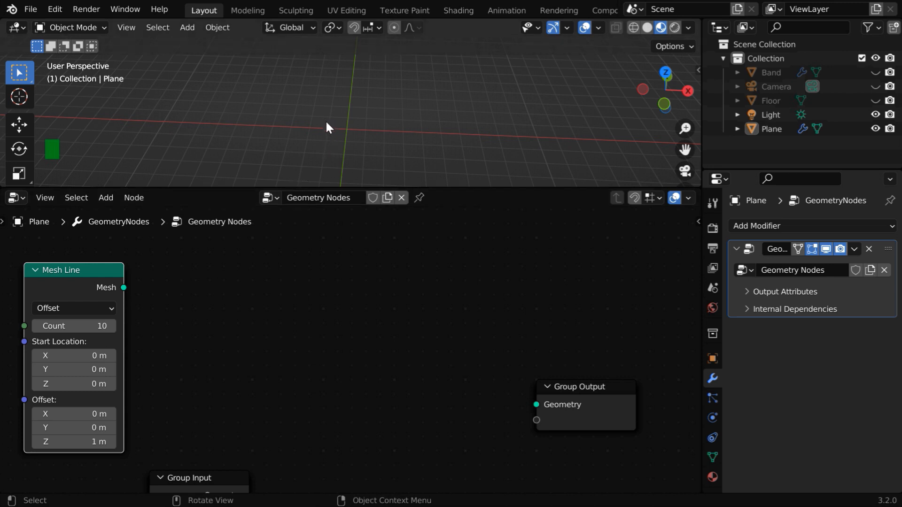
Set the Mesh Line's count to 100 and its Z offset to 0.01 m
click(107, 326)
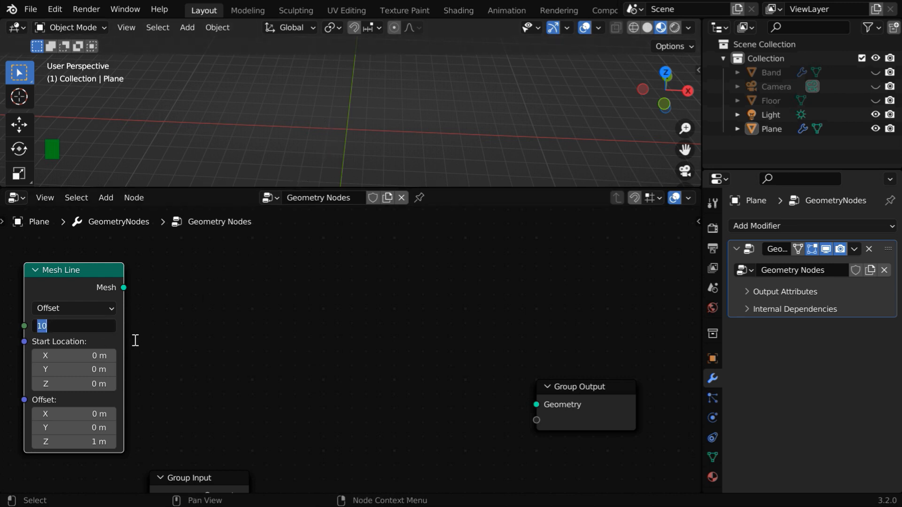
text(0)
key(Return)
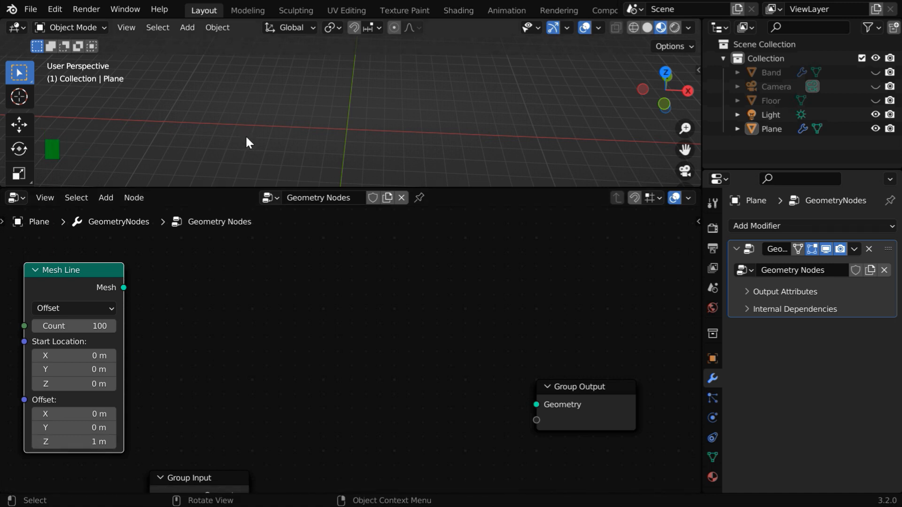
click(95, 442)
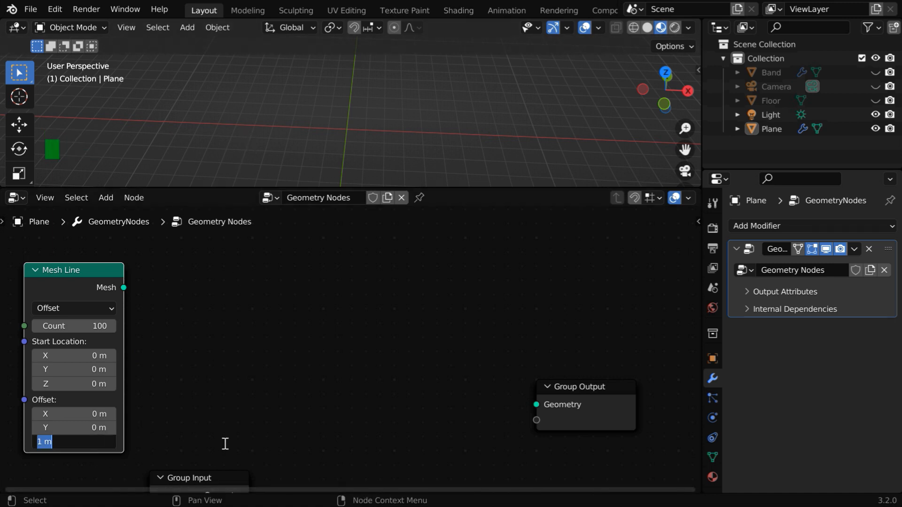
key(BackSpace)
text(.01)
key(Return)
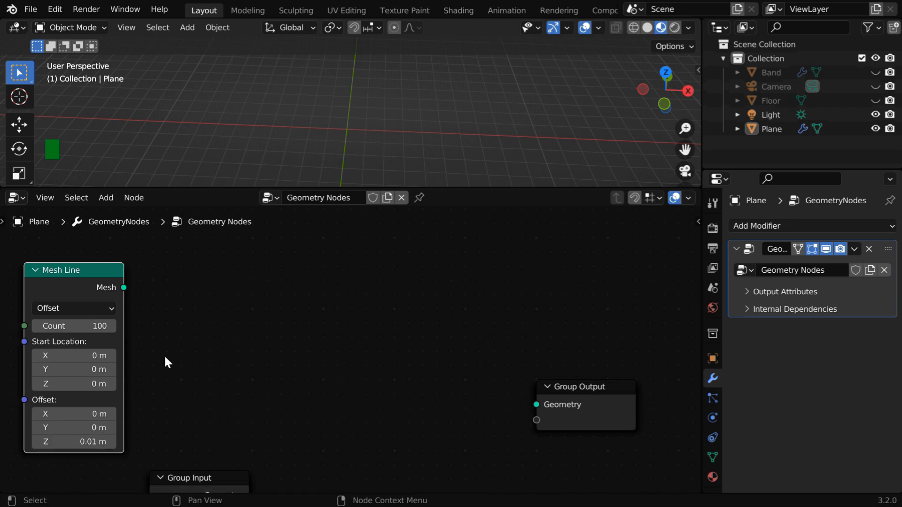
Add a Mesh to Points node beside the Mesh Line and feed the line's mesh into it
click(111, 200)
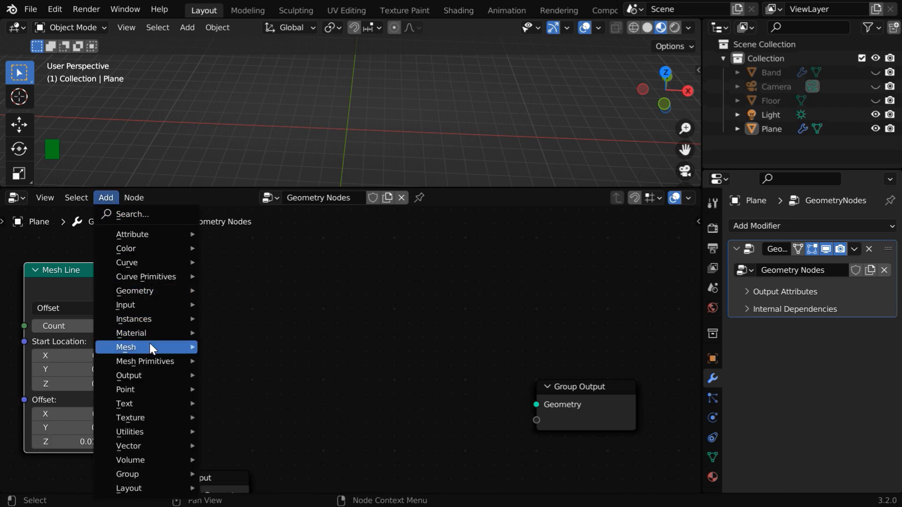
mouse_move(150, 346)
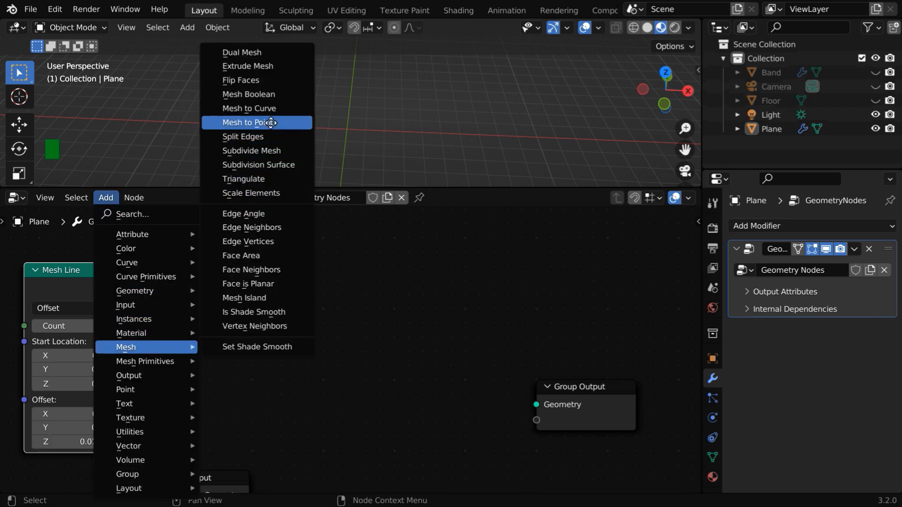
click(256, 122)
click(177, 302)
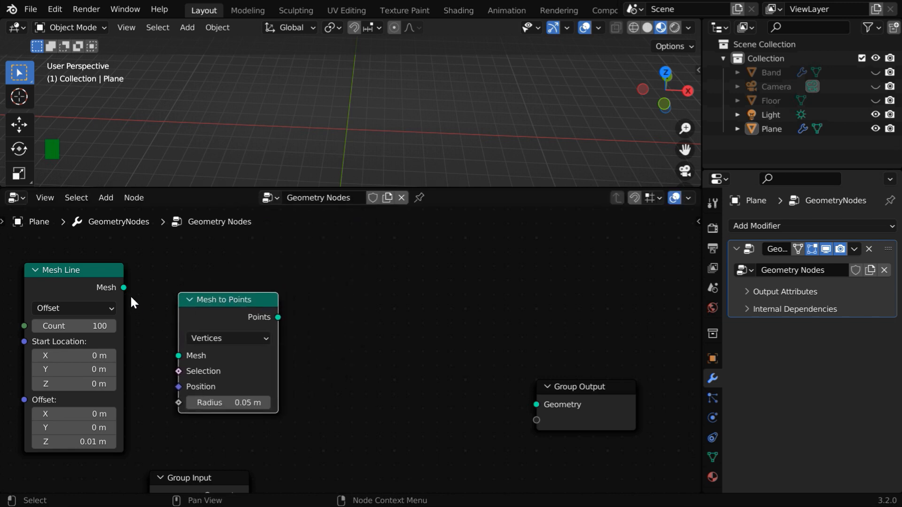
drag(123, 287, 181, 357)
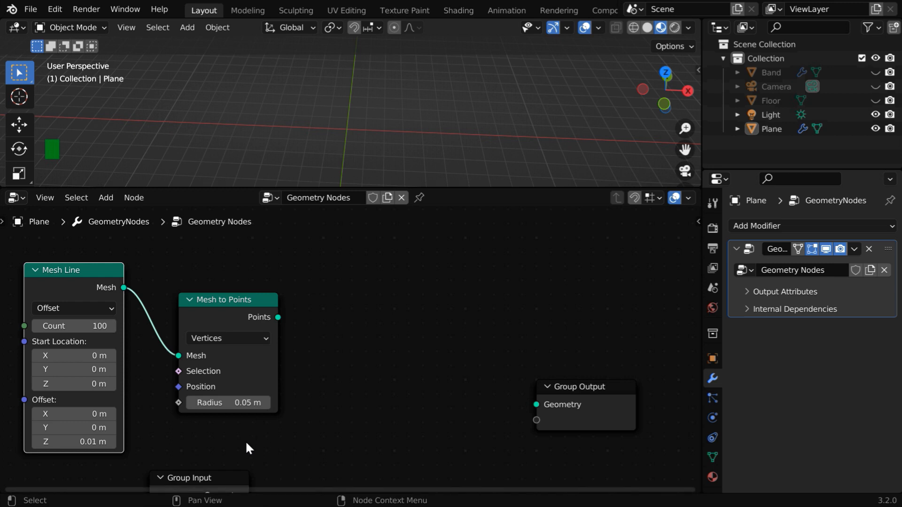
Add an Instance on Points node after Mesh to Points and connect the points output to its Points input
click(107, 196)
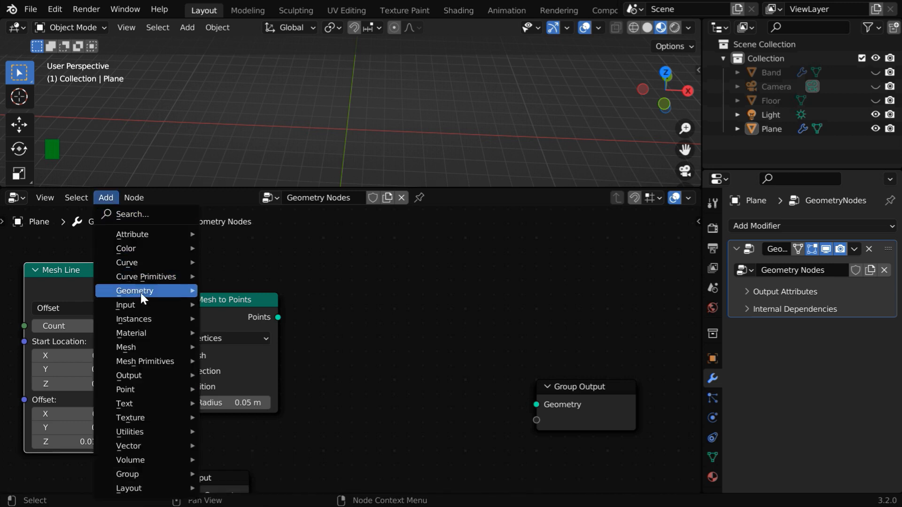
mouse_move(150, 317)
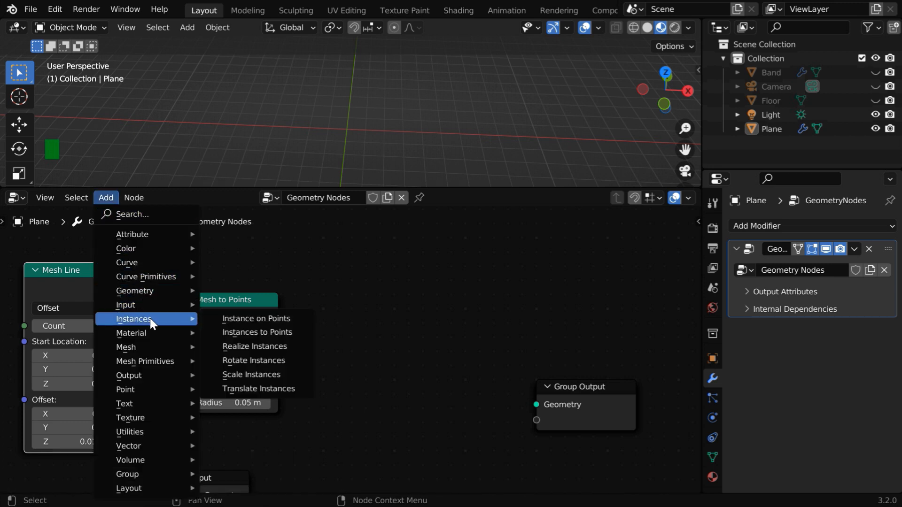
click(271, 319)
click(320, 262)
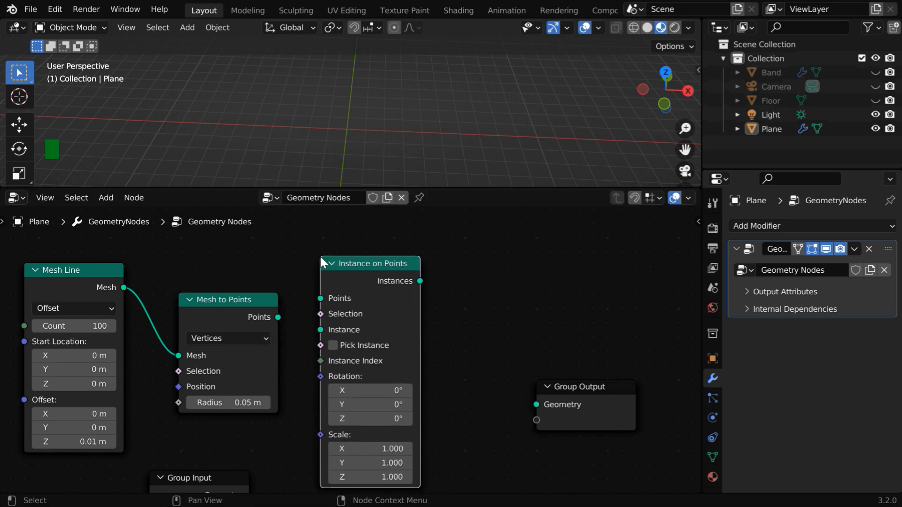
drag(278, 317, 319, 299)
Connect the Group Input geometry to the Instance input, and the resulting instances to the Group Output geometry
middle_drag(477, 434, 453, 389)
drag(225, 452, 295, 285)
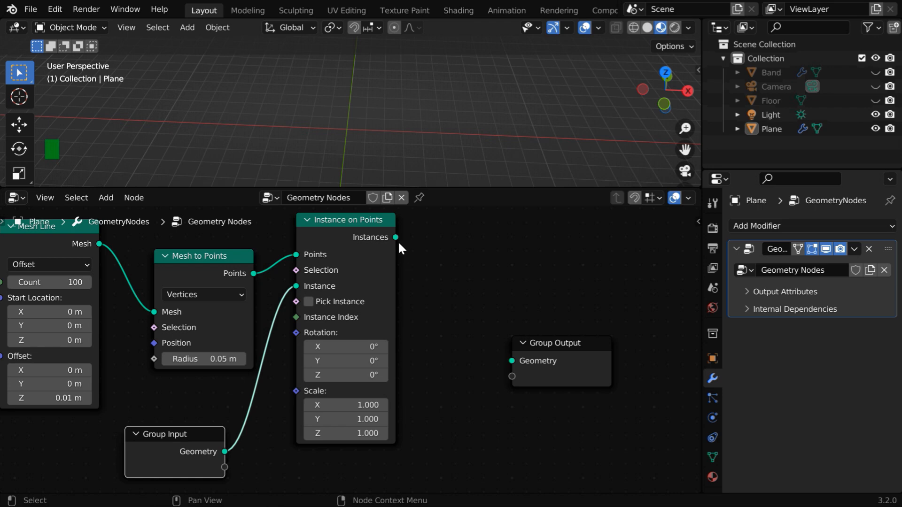
drag(396, 237, 508, 357)
drag(477, 188, 468, 332)
middle_drag(447, 283, 443, 260)
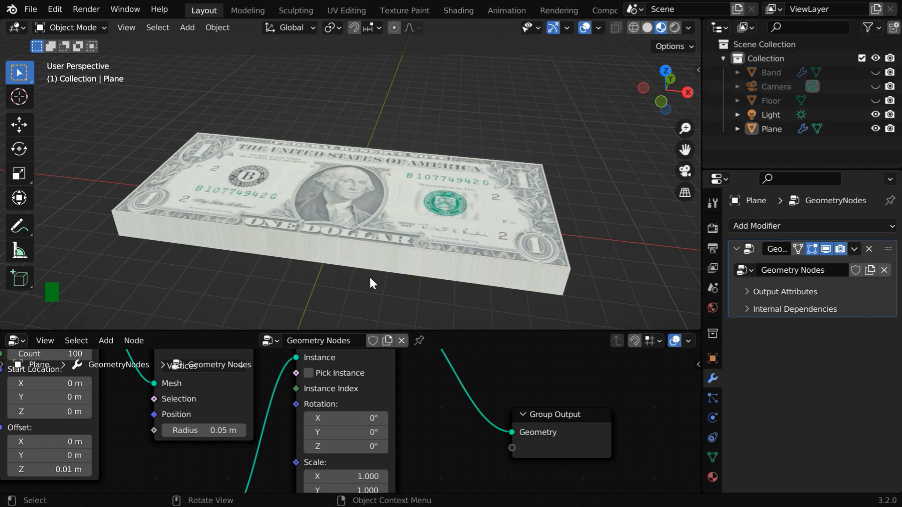
drag(443, 330, 441, 203)
ctrl+middle_drag(387, 139, 387, 167)
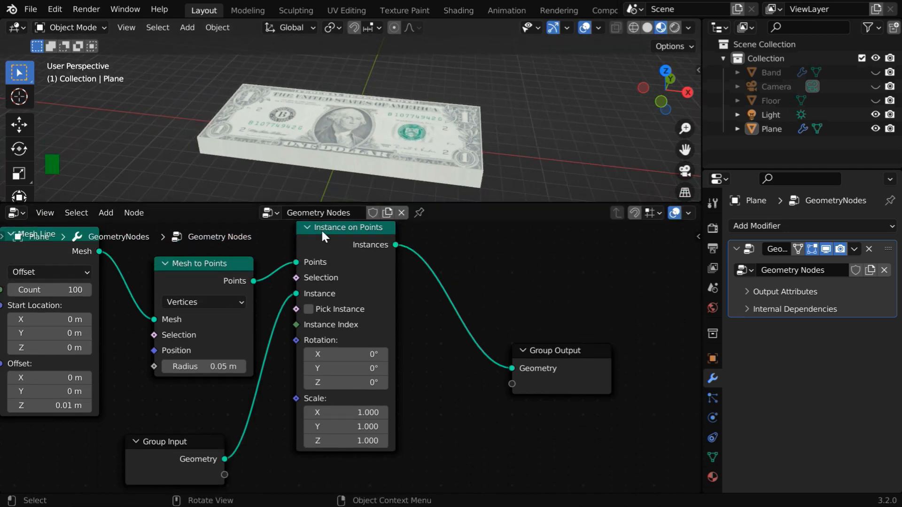
Insert a Translate Instances node between Instance on Points and Group Output, spacing the nodes out to leave room before it
click(113, 215)
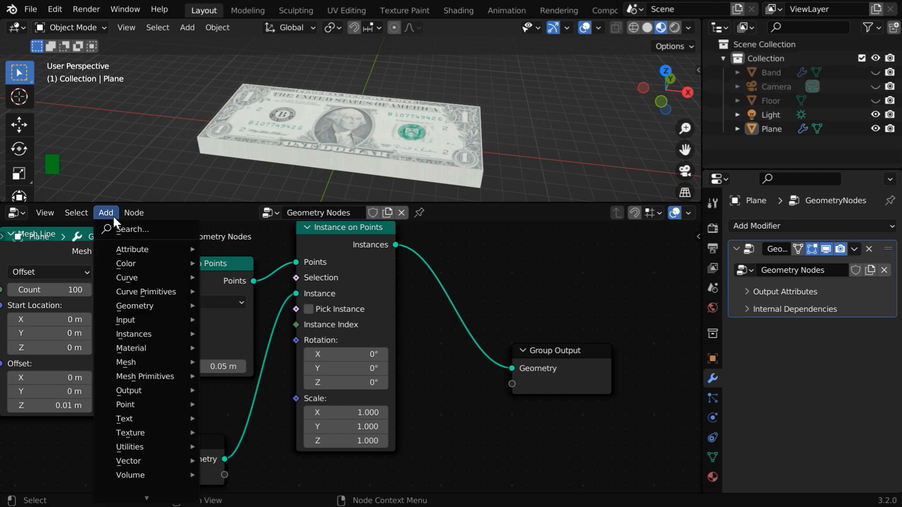
mouse_move(140, 334)
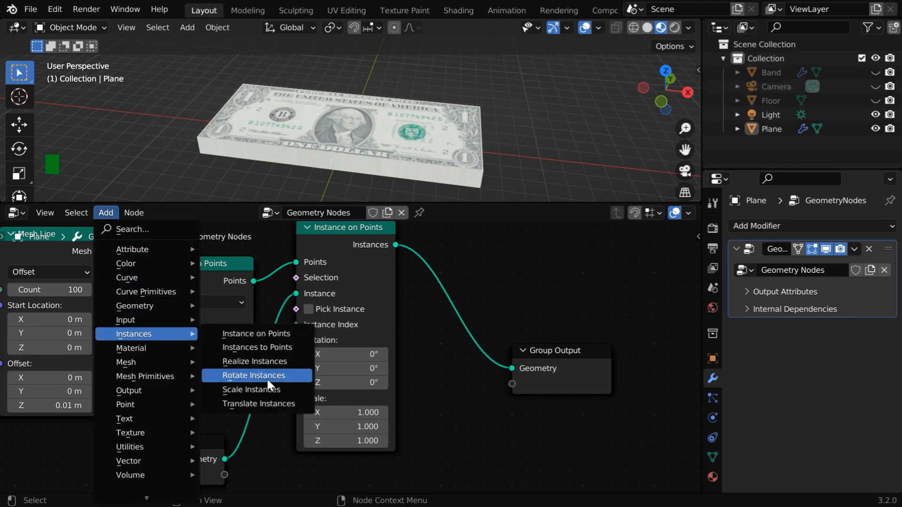
click(271, 405)
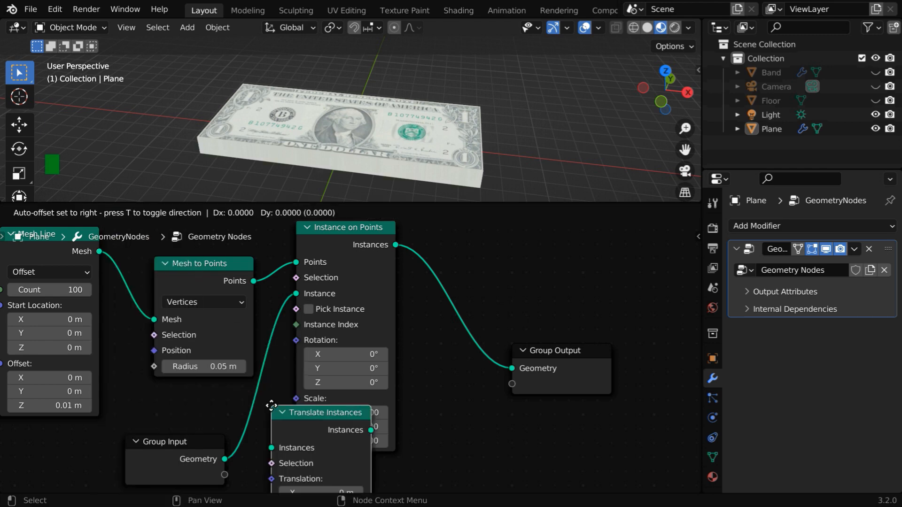
click(436, 301)
middle_drag(432, 361, 141, 406)
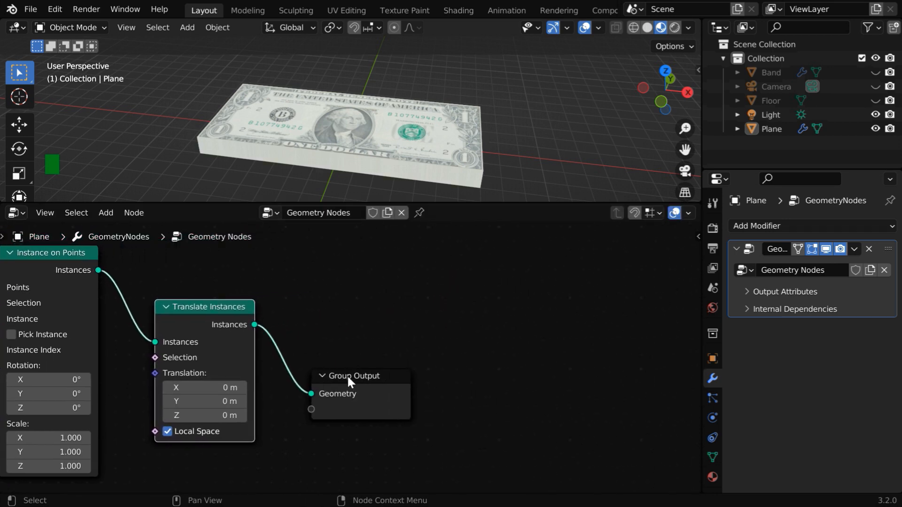
drag(349, 379, 637, 332)
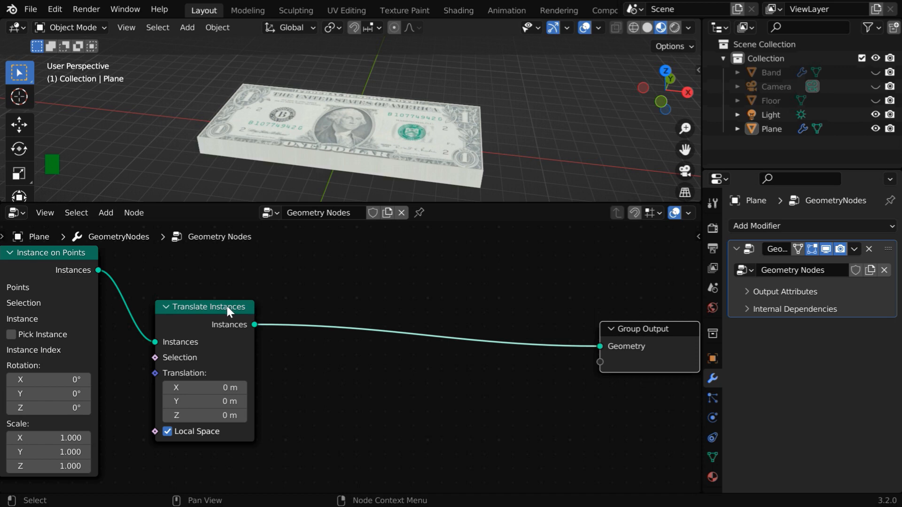
drag(227, 310, 455, 289)
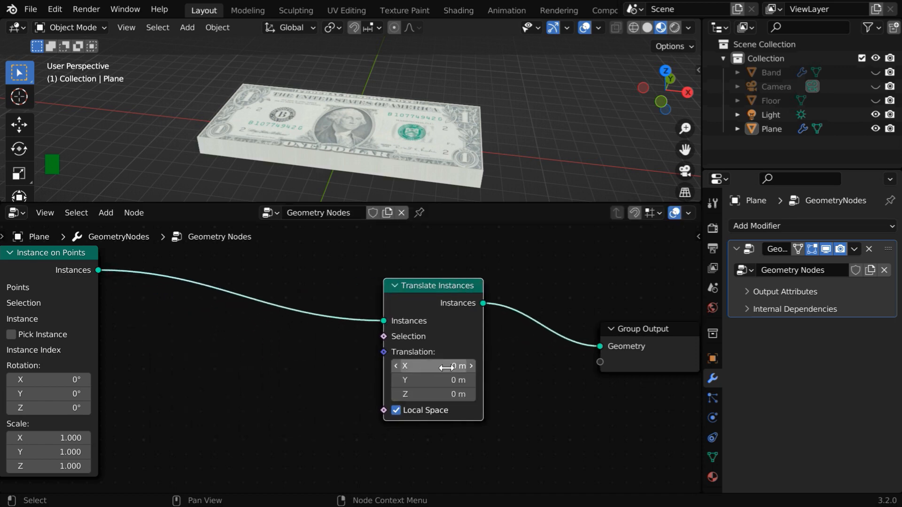
Add a Combine XYZ node before Translate Instances and a Random Value node before the Combine XYZ
click(108, 215)
mouse_move(140, 460)
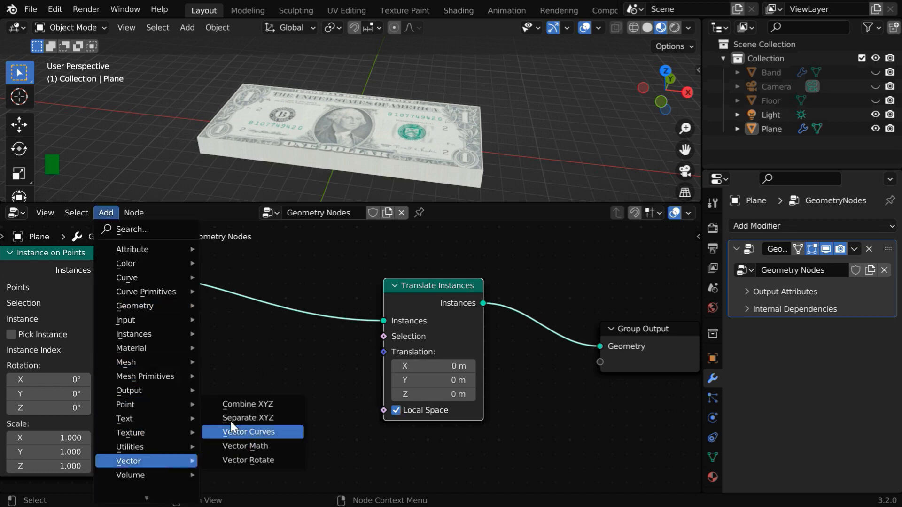
click(241, 405)
click(239, 333)
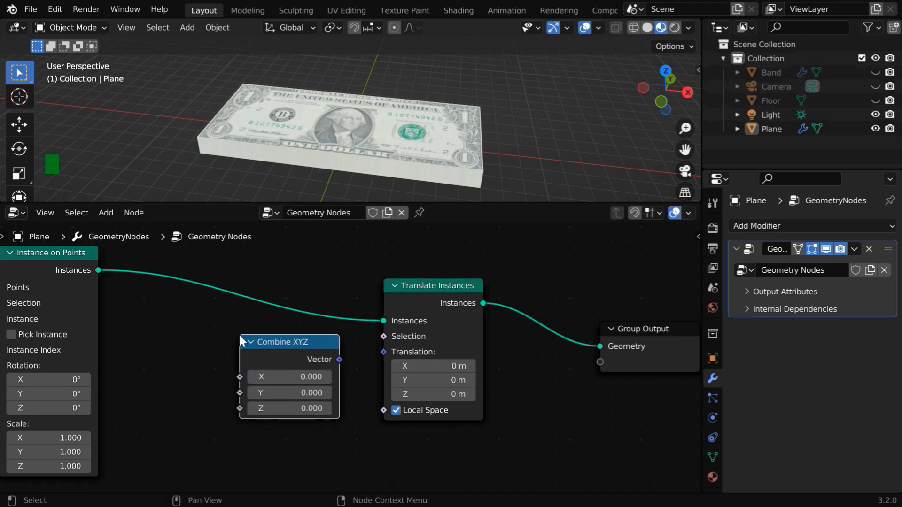
click(106, 213)
mouse_move(170, 447)
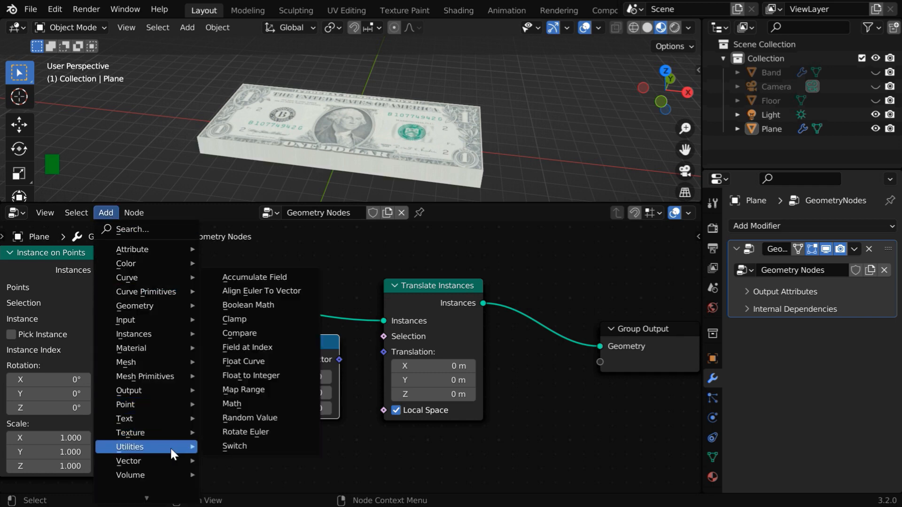
click(249, 418)
click(116, 321)
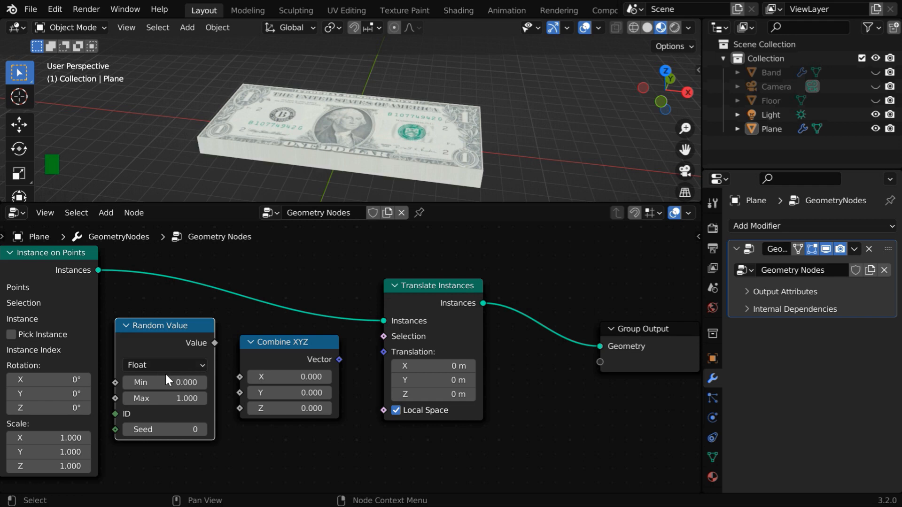
Set the Random Value node's minimum to -0.05 and maximum to 0.05
click(189, 384)
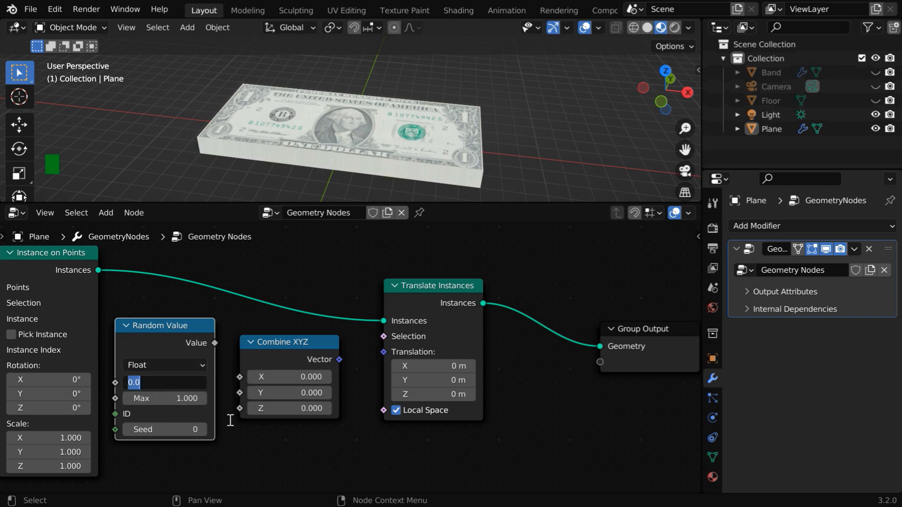
text(-0.0)
text(5)
key(Return)
click(178, 398)
text(.05)
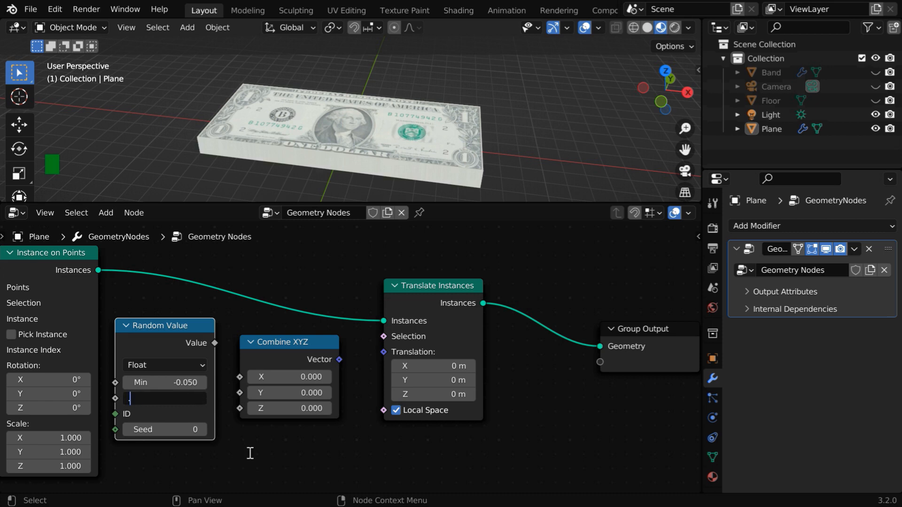
key(Return)
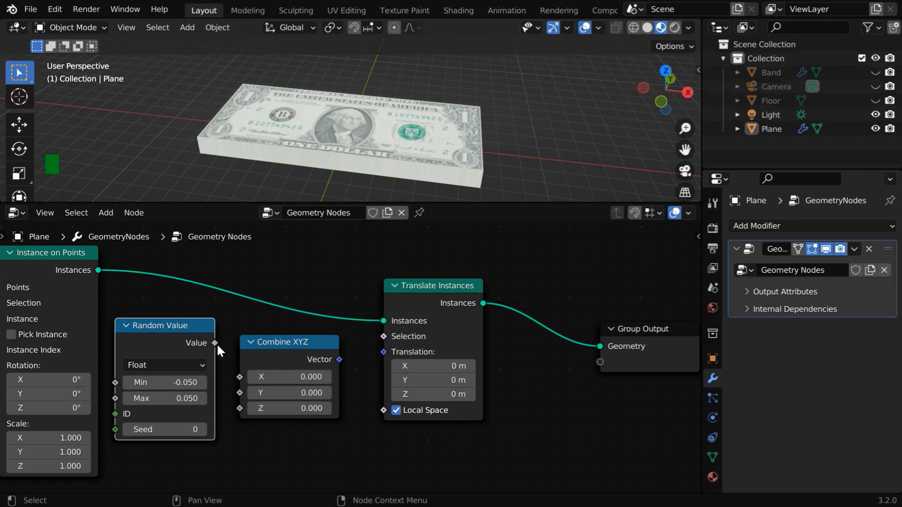
Connect the random value to the Combine XYZ's Y input and its vector to the Translation of Translate Instances
drag(215, 343, 239, 392)
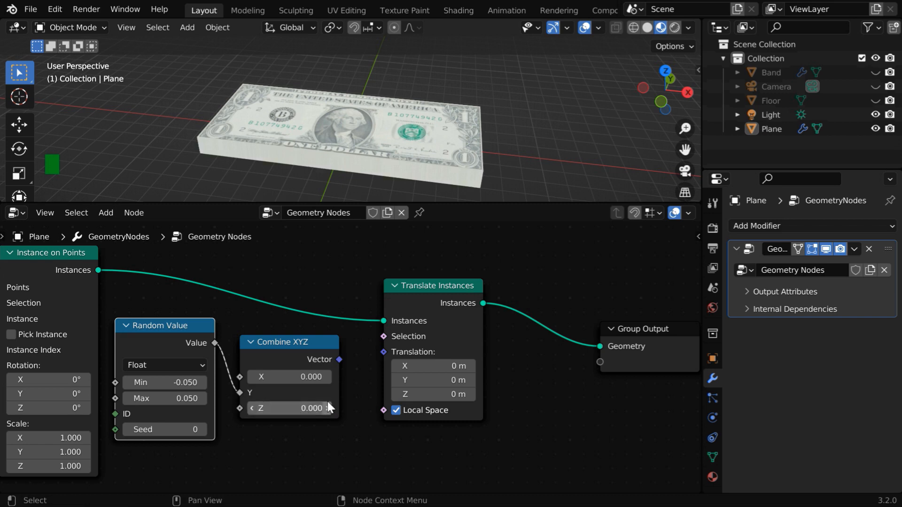
drag(339, 359, 384, 356)
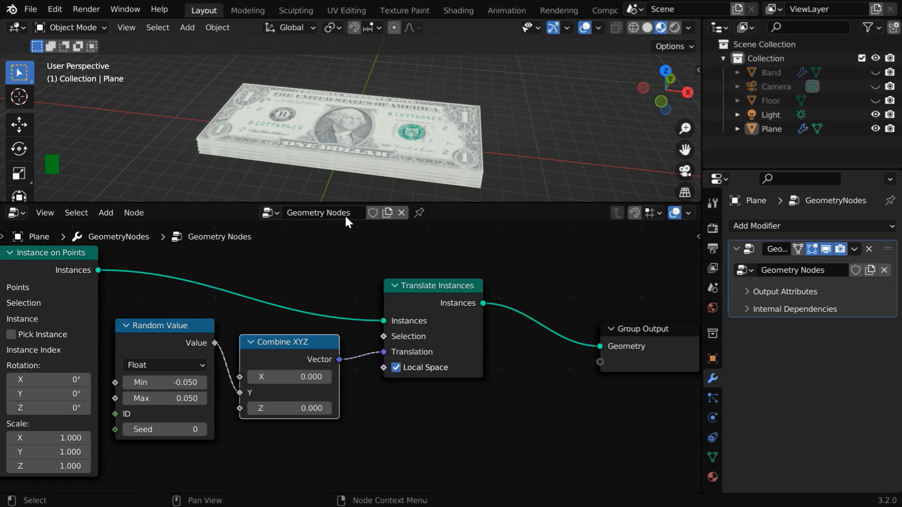
scroll(337, 173, up, 3)
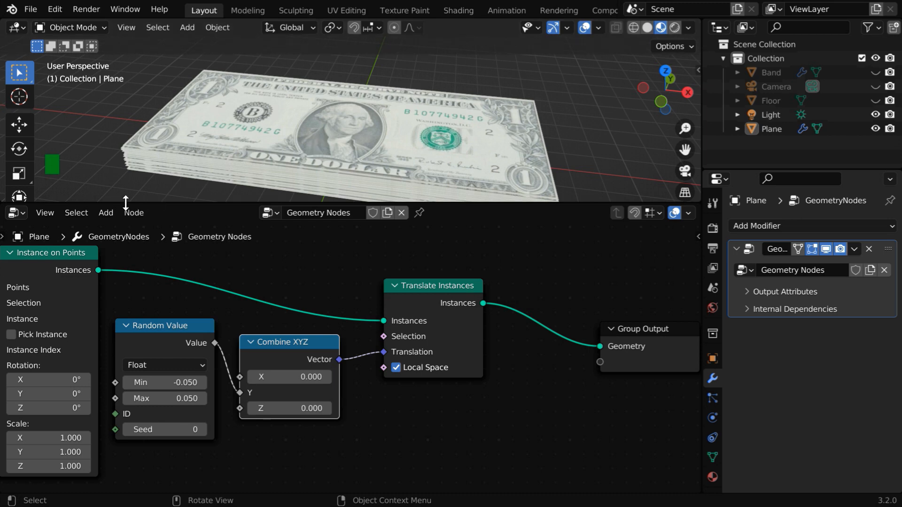
Insert a Rotate Instances node between Translate Instances and Group Output, leaving a wide gap before it
click(107, 213)
mouse_move(147, 334)
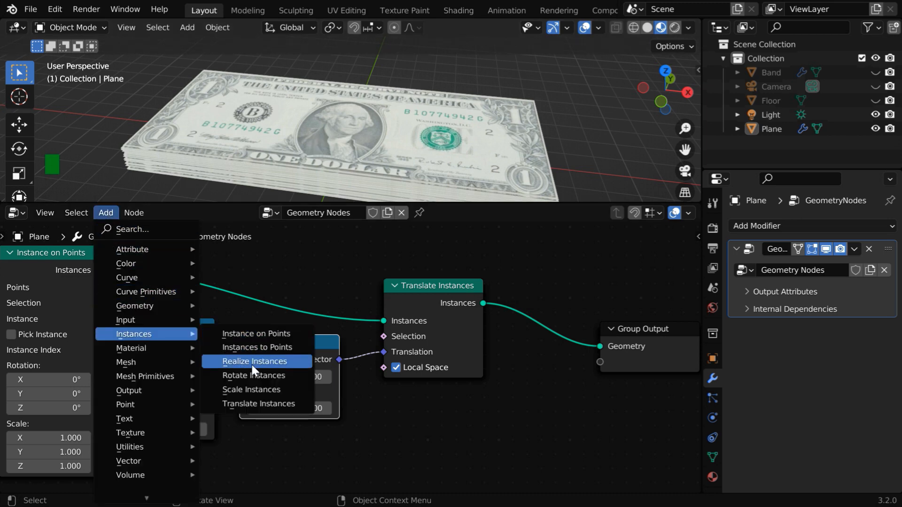
click(257, 377)
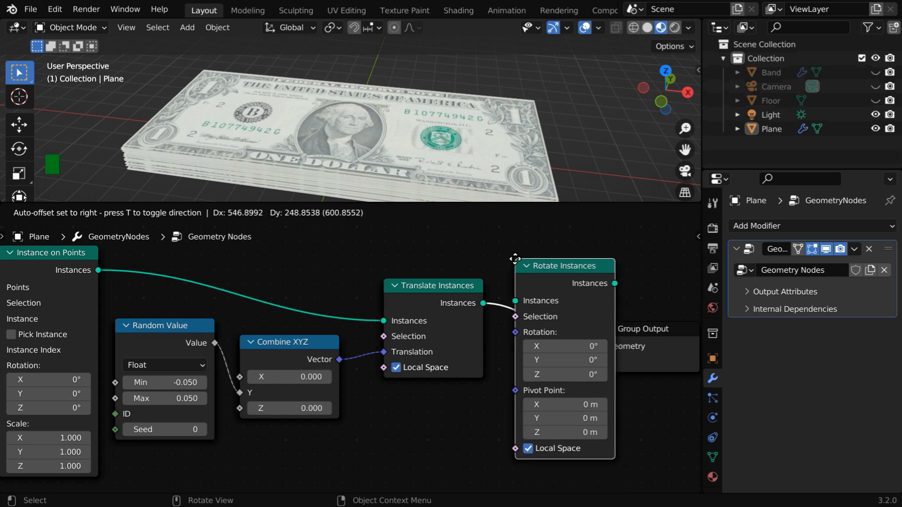
click(542, 260)
middle_drag(481, 389, 258, 371)
drag(299, 249, 502, 325)
key(g)
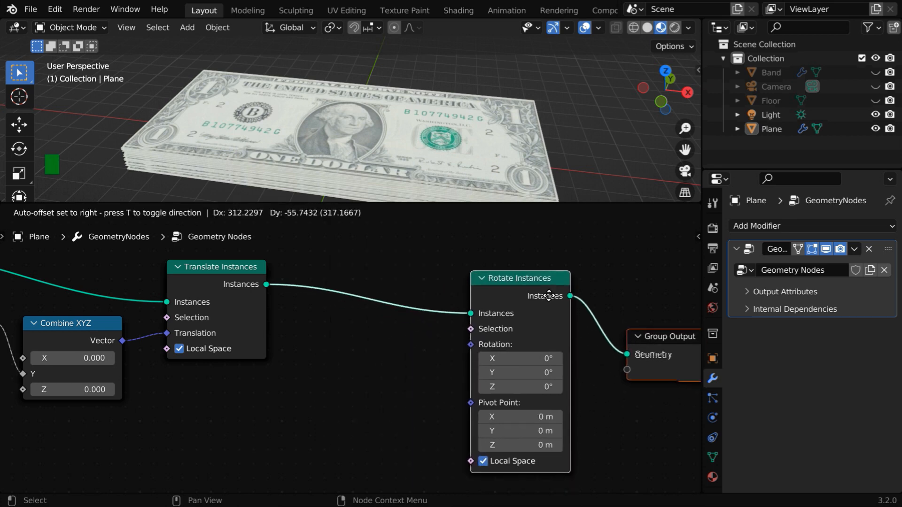
click(536, 306)
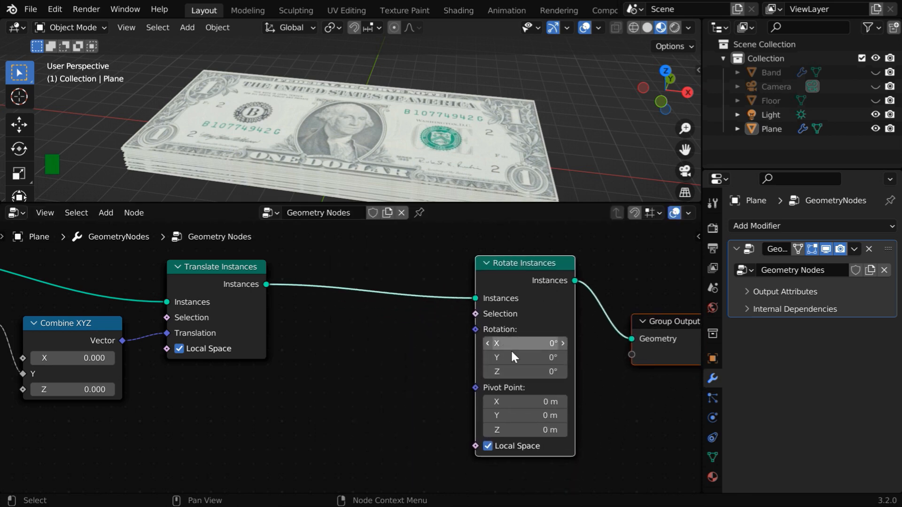
Duplicate the Combine XYZ node, place the copy before Rotate Instances and connect its vector to the Rotation input
click(103, 322)
key(shift+d)
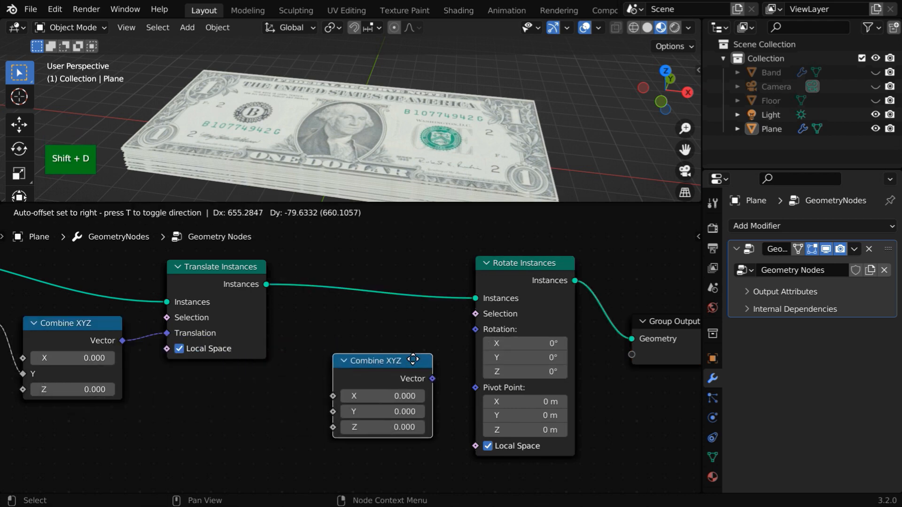
click(416, 364)
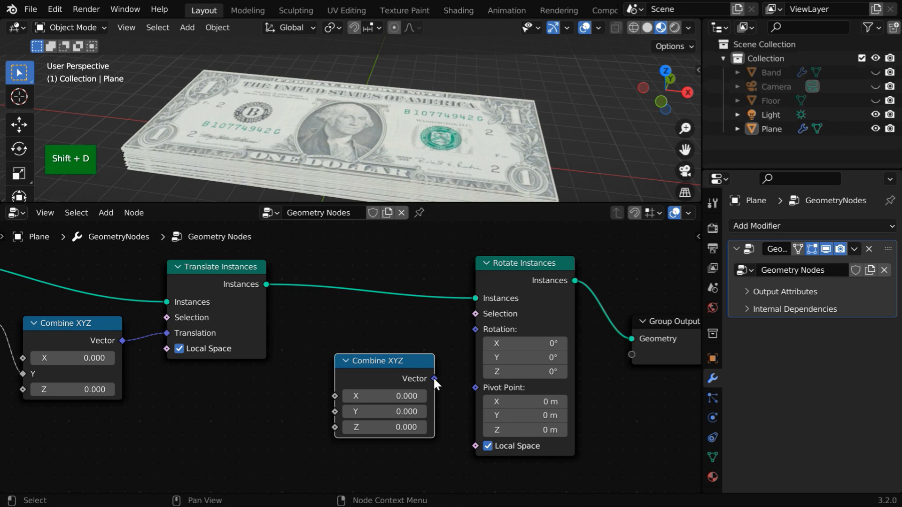
drag(434, 379, 473, 329)
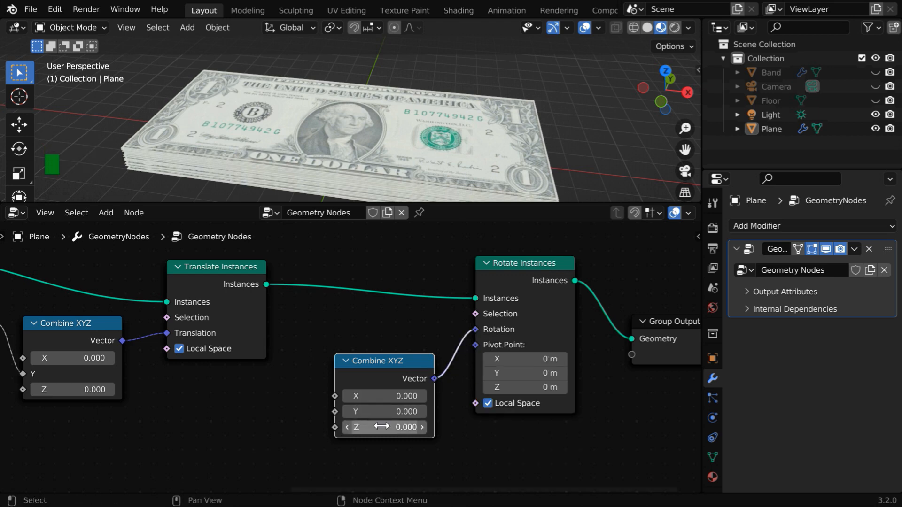
Add a Random Value node and place it below the Translate Instances node
click(106, 213)
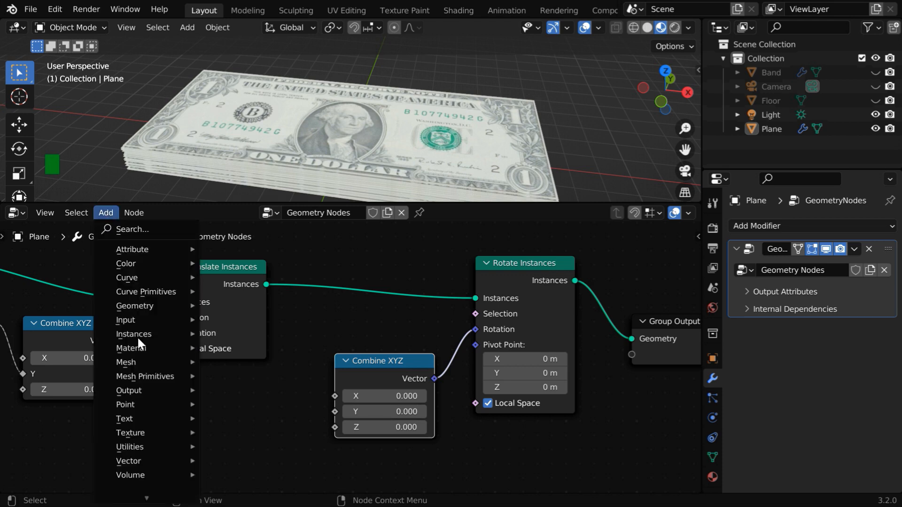
mouse_move(176, 445)
click(252, 417)
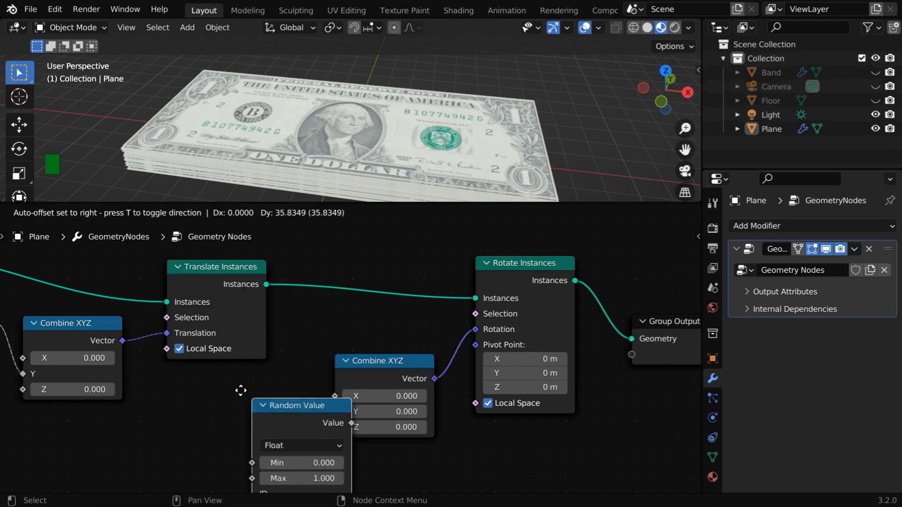
click(184, 383)
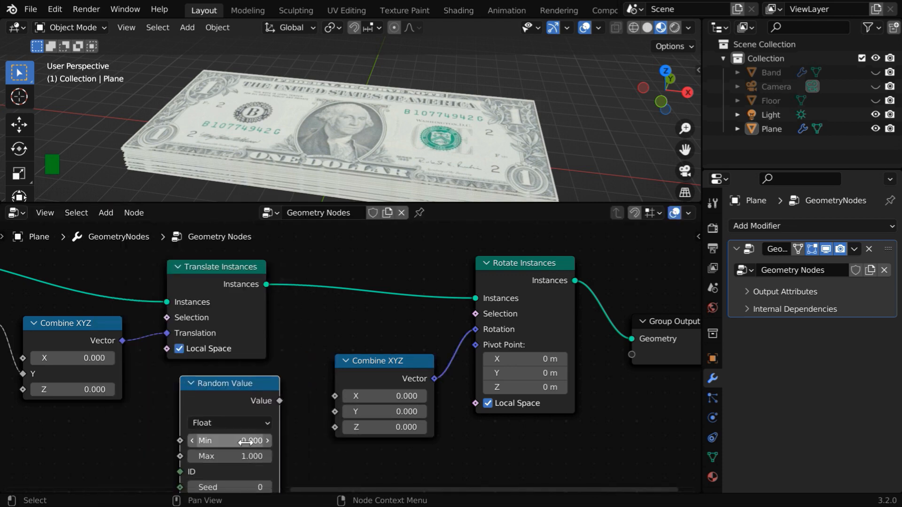
Set the new Random Value node's range from -0.02 to 0.02 and connect its value to the rotation Combine XYZ's Z input
click(201, 437)
key(BackSpace)
text(-0.02)
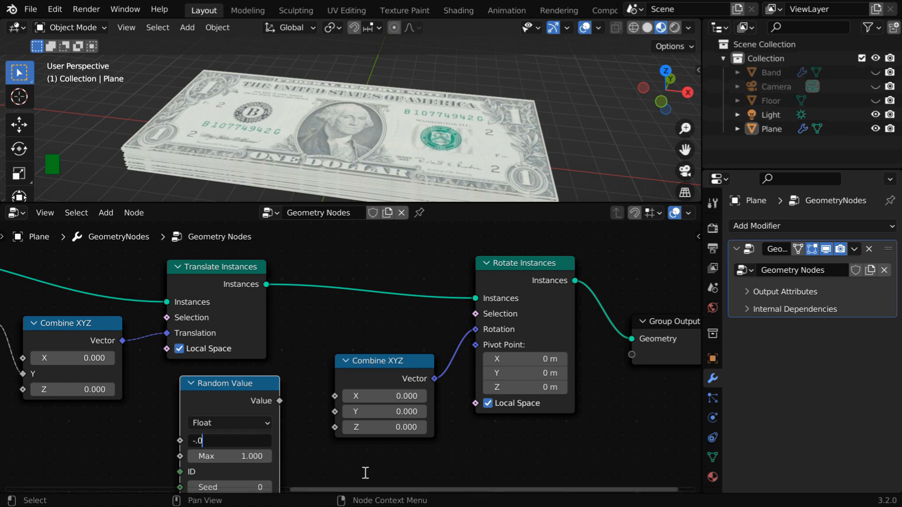
key(Return)
click(276, 456)
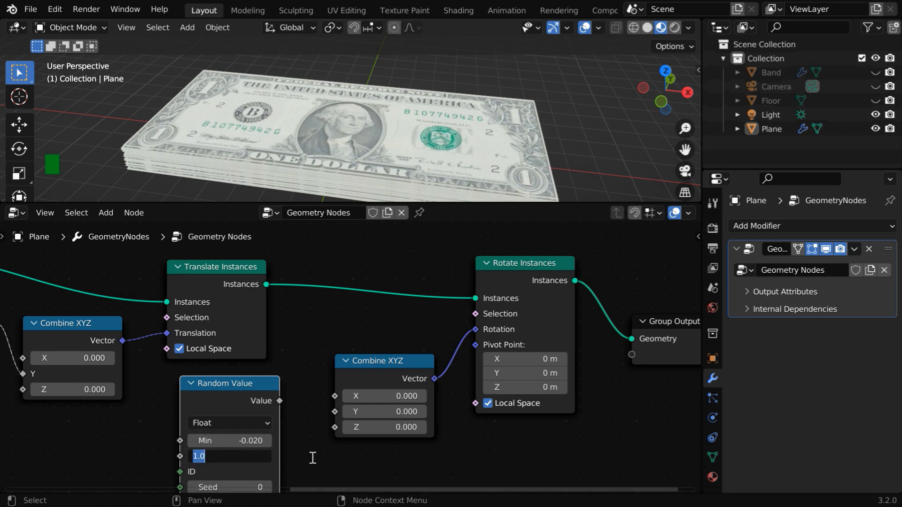
text(.02)
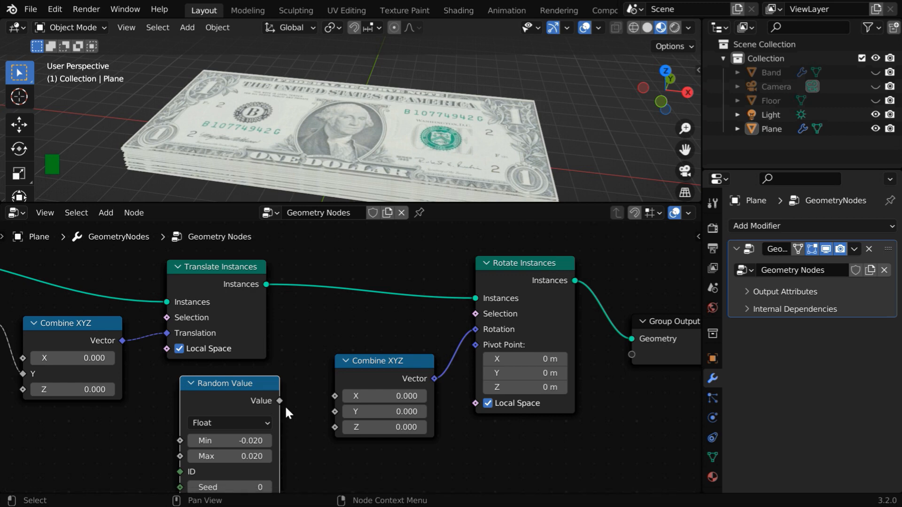
drag(280, 401, 334, 427)
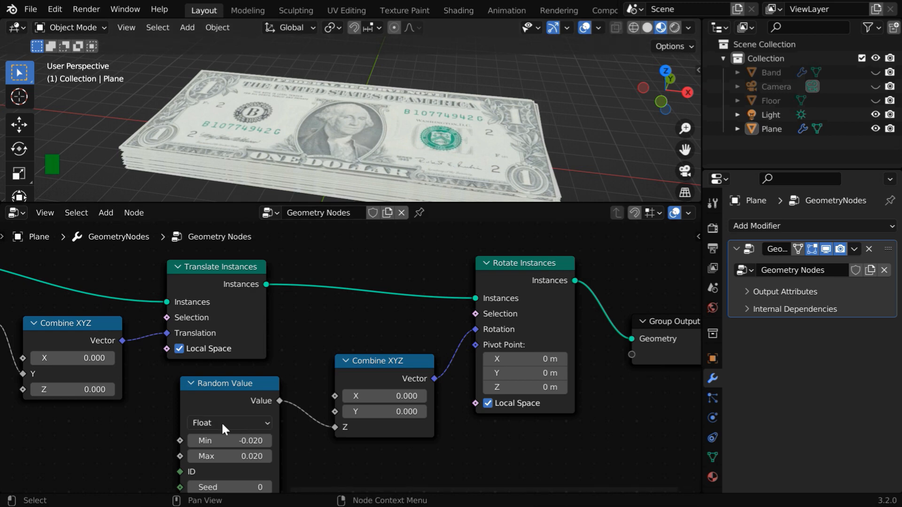
Collapse the Random Value node and move it down, then duplicate it and place the expanded copy just below Translate Instances
click(190, 384)
drag(238, 393, 235, 456)
key(shift+d)
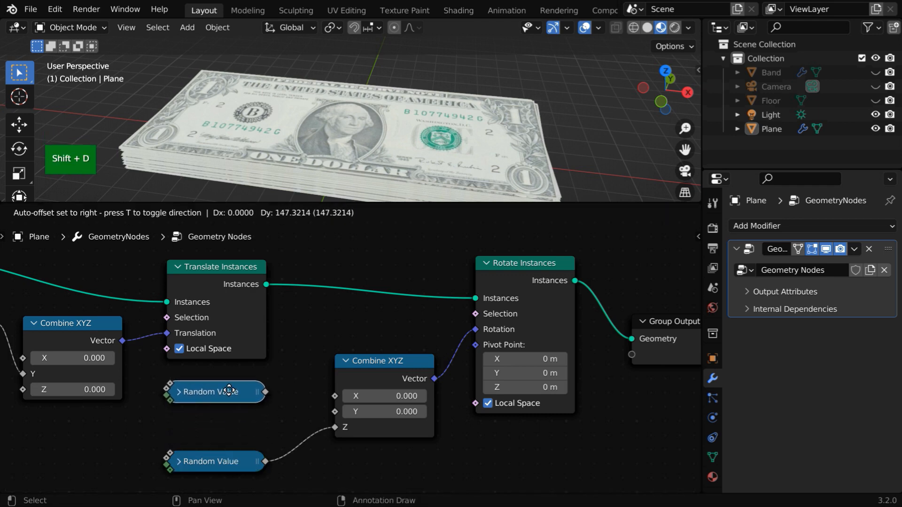
click(231, 390)
click(174, 388)
Set the copied Random Value's range from -0.25 to 0.25, connect it to the rotation Combine XYZ's Y input and collapse the node
click(211, 444)
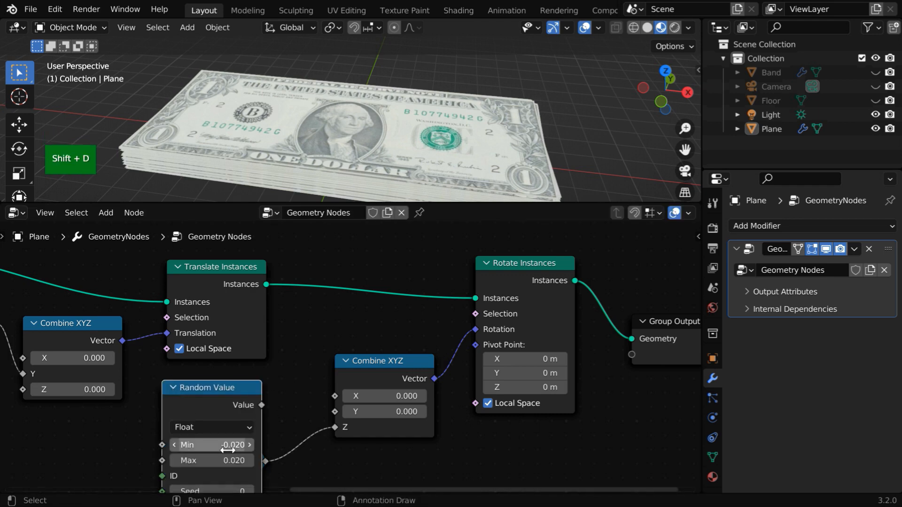
text(-0.25)
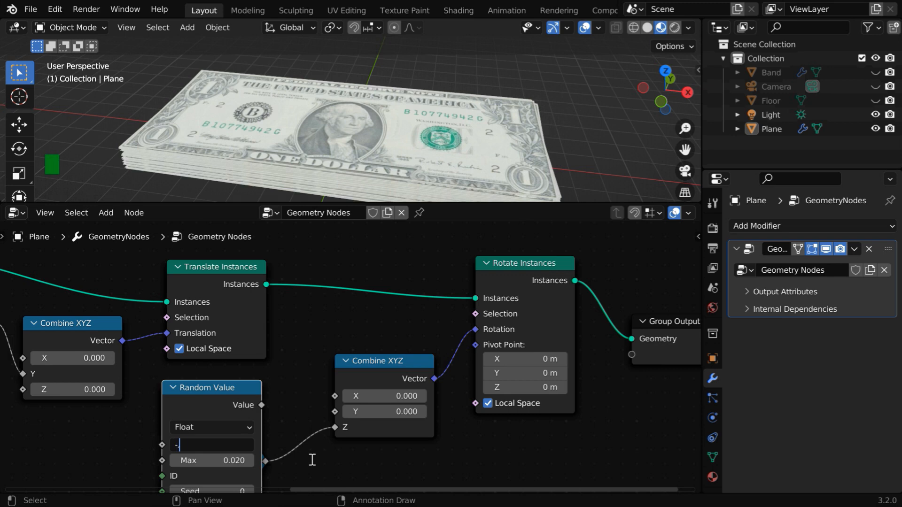
key(Tab)
text(.25)
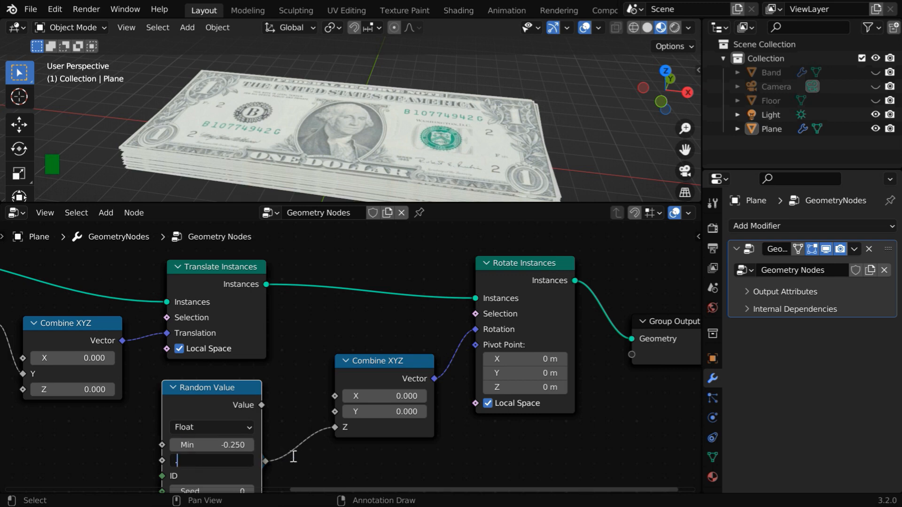
key(Return)
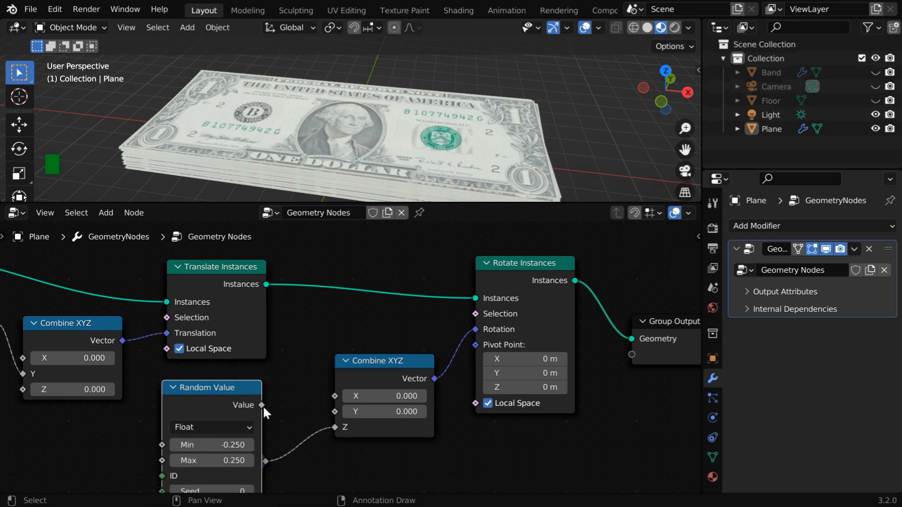
drag(262, 406, 335, 411)
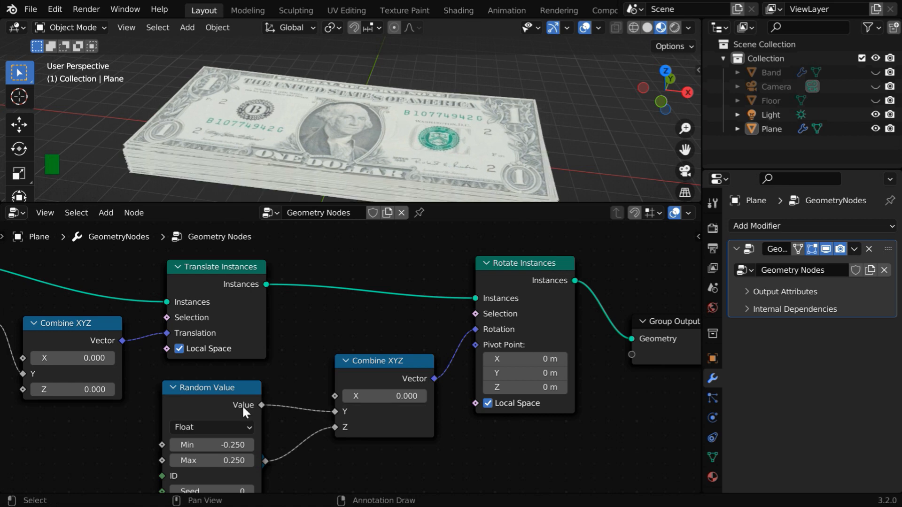
click(172, 388)
Enlarge the 3D viewport over the node editor and unhide the Band and Floor objects
drag(458, 203, 471, 502)
middle_drag(422, 408, 337, 391)
middle_drag(414, 393, 401, 393)
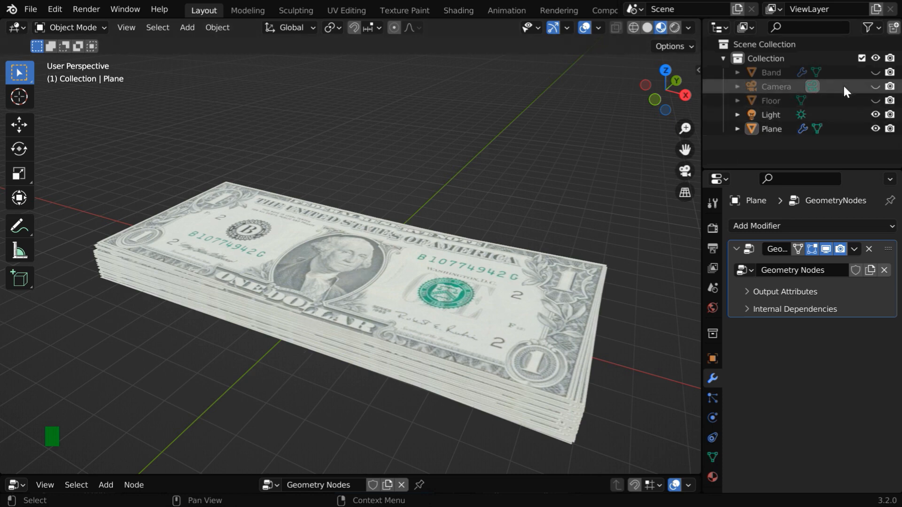
click(875, 71)
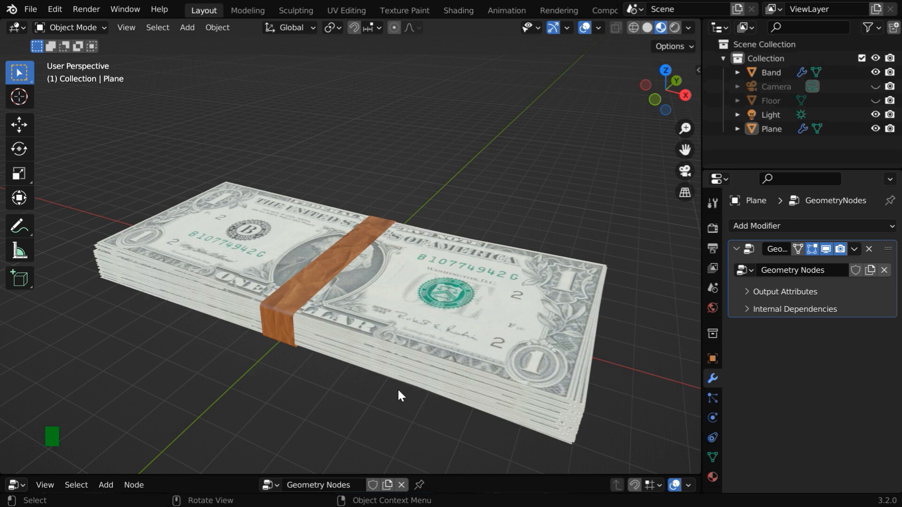
click(874, 100)
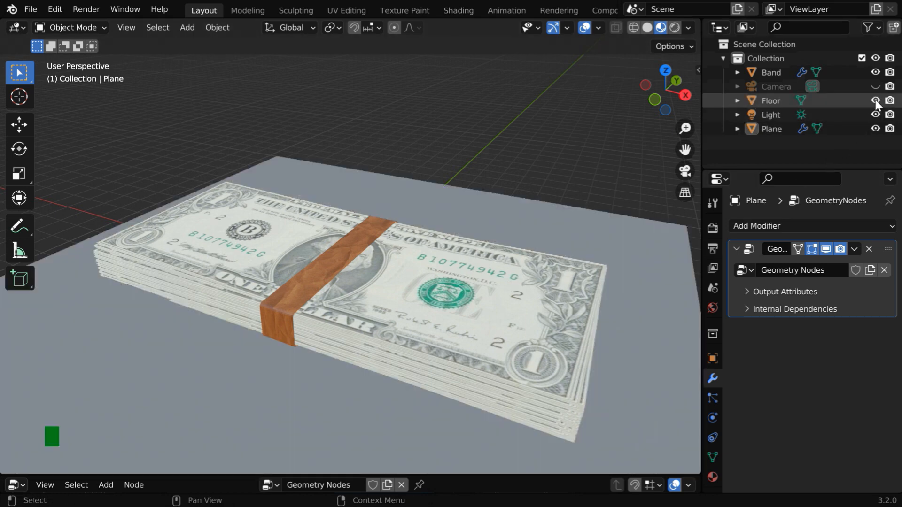
Switch the viewport to Rendered shading and inspect the banded bill stack on the floor
click(674, 28)
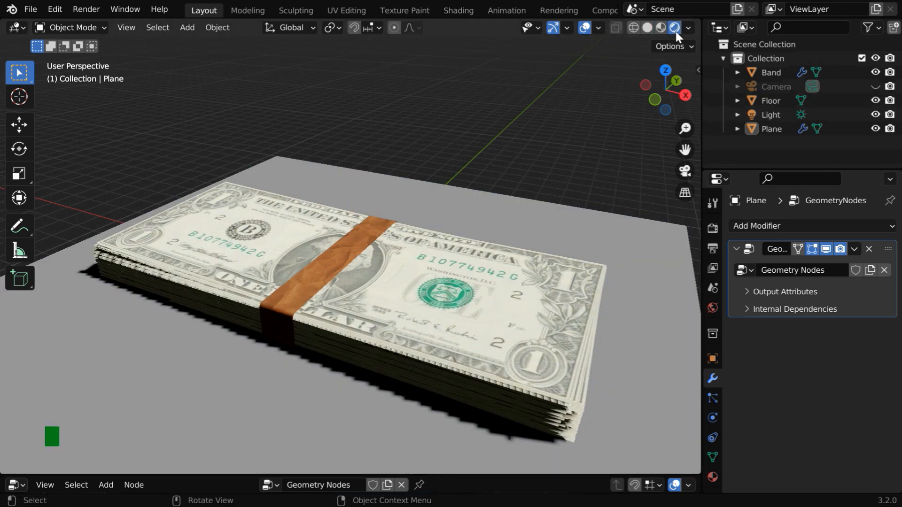
middle_drag(439, 394, 478, 418)
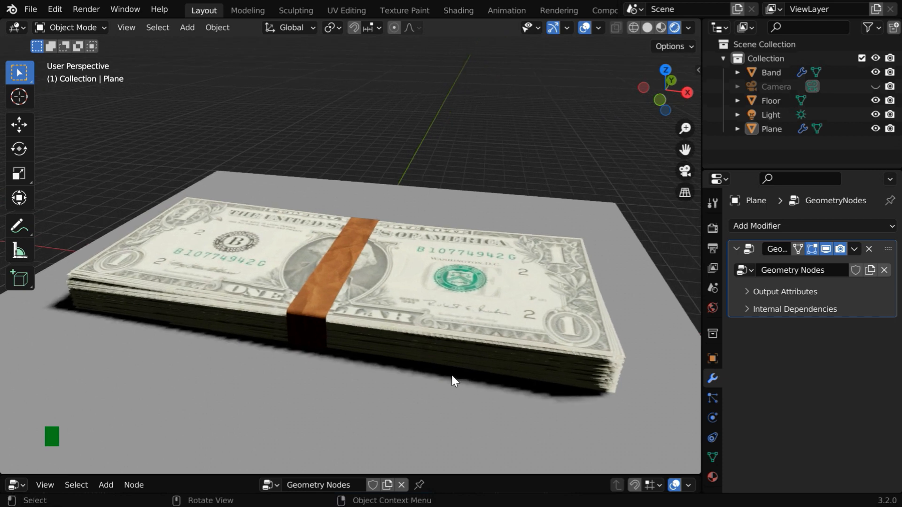
ctrl+middle_drag(457, 386, 463, 407)
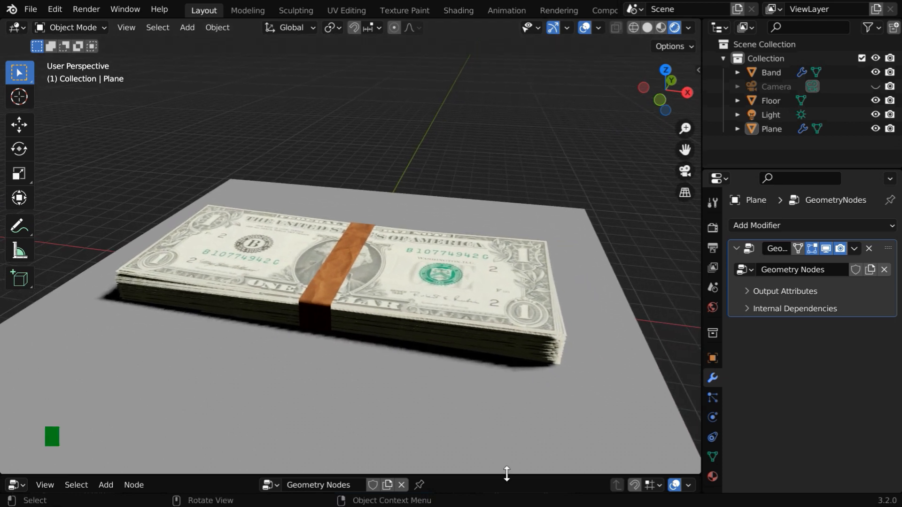
Enlarge the node editor again to review the node chain from Instance on Points to Rotate Instances
drag(507, 473, 507, 217)
scroll(370, 378, down, 3)
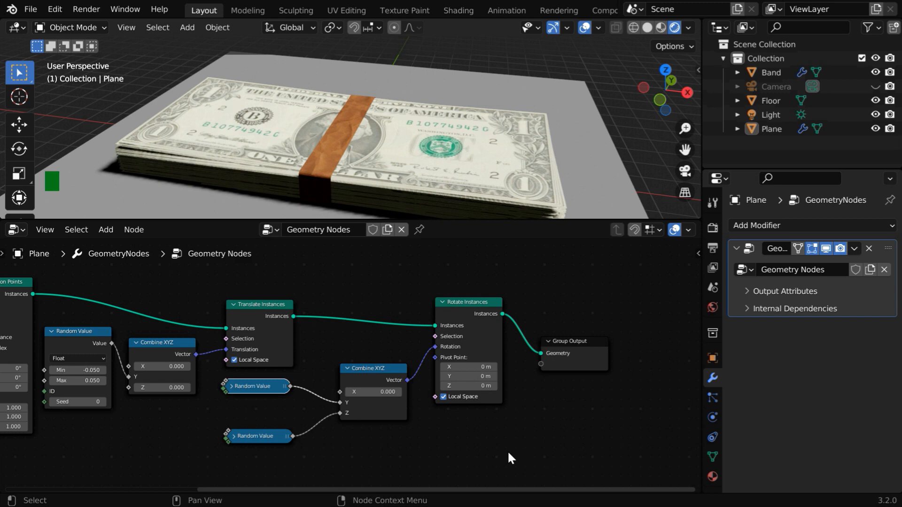
middle_drag(507, 450, 645, 453)
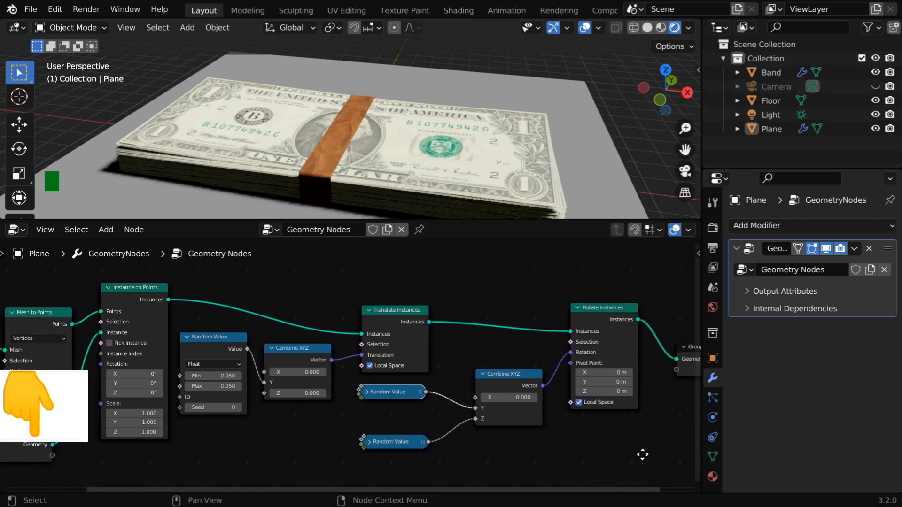